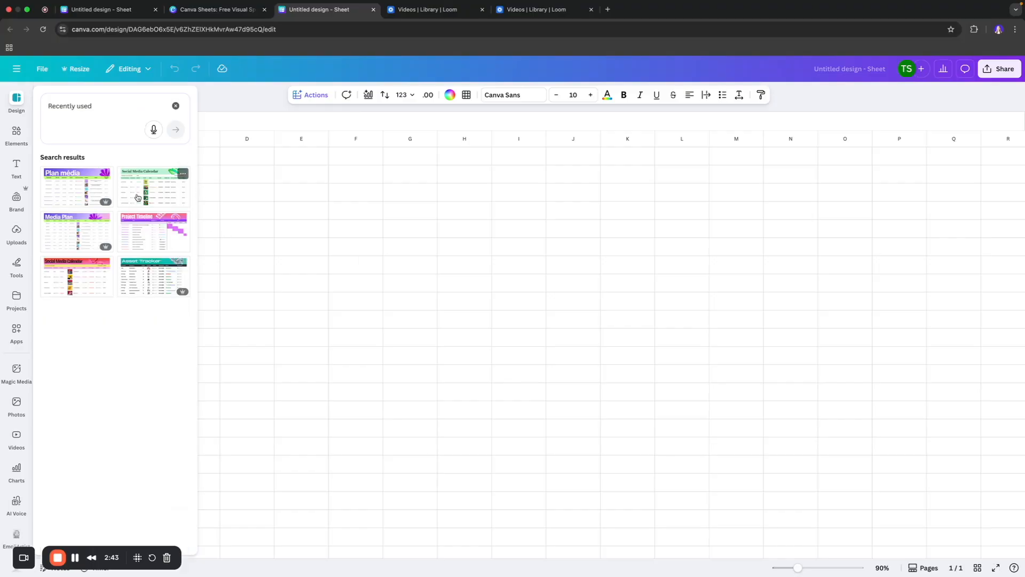
- Apply the Social Media Calendar template, replacing the current page
left_click(137, 198)
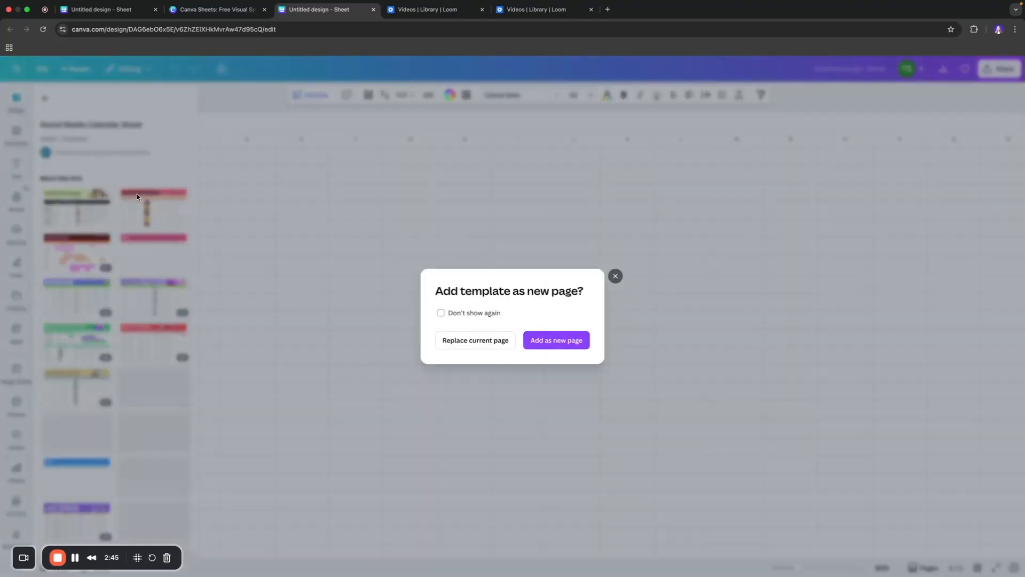
left_click(500, 343)
left_click(319, 113)
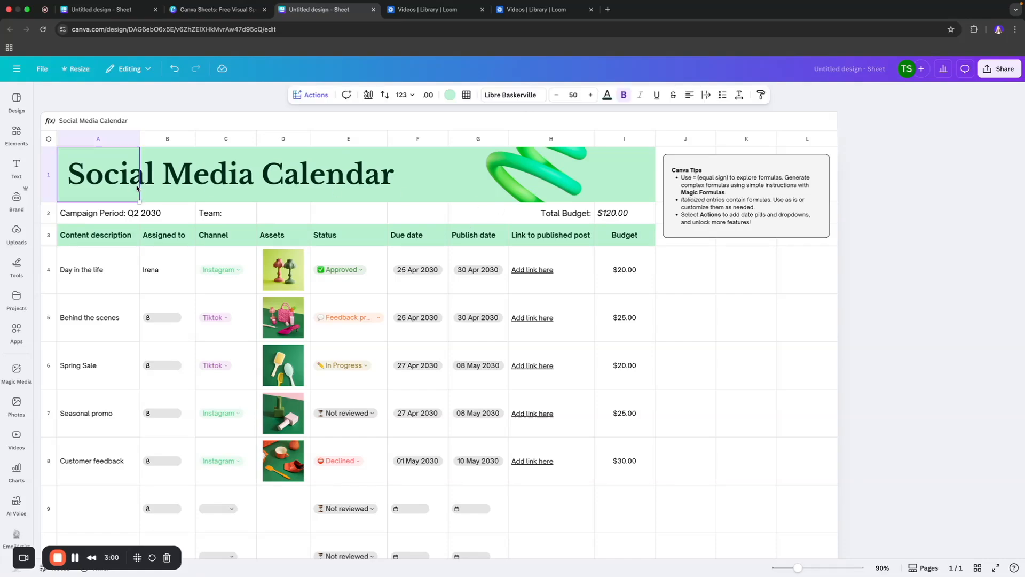
- Set the campaign period to Q4 2025
left_click(110, 211)
left_click_drag(128, 209, 175, 213)
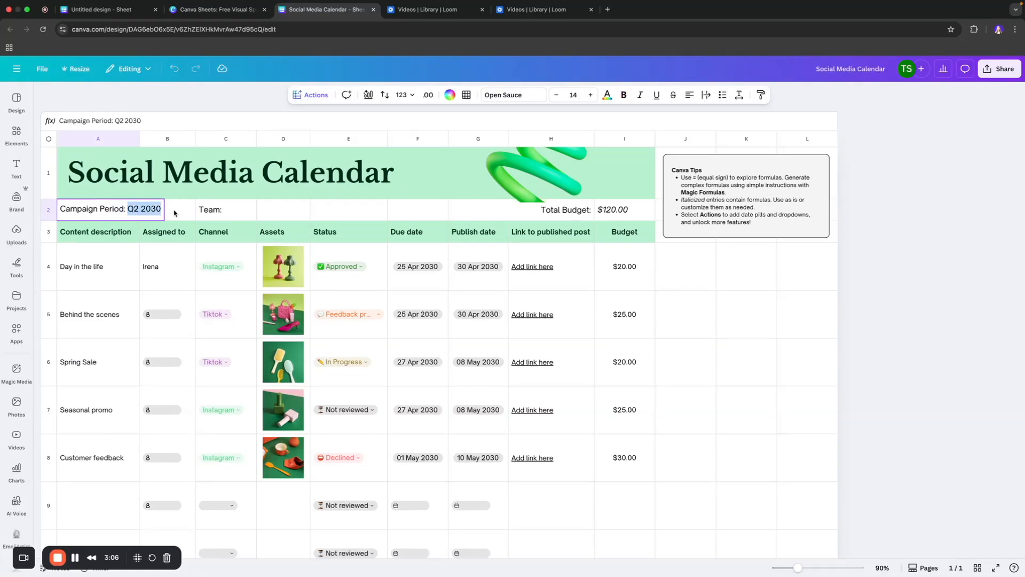
type("Q4 2025")
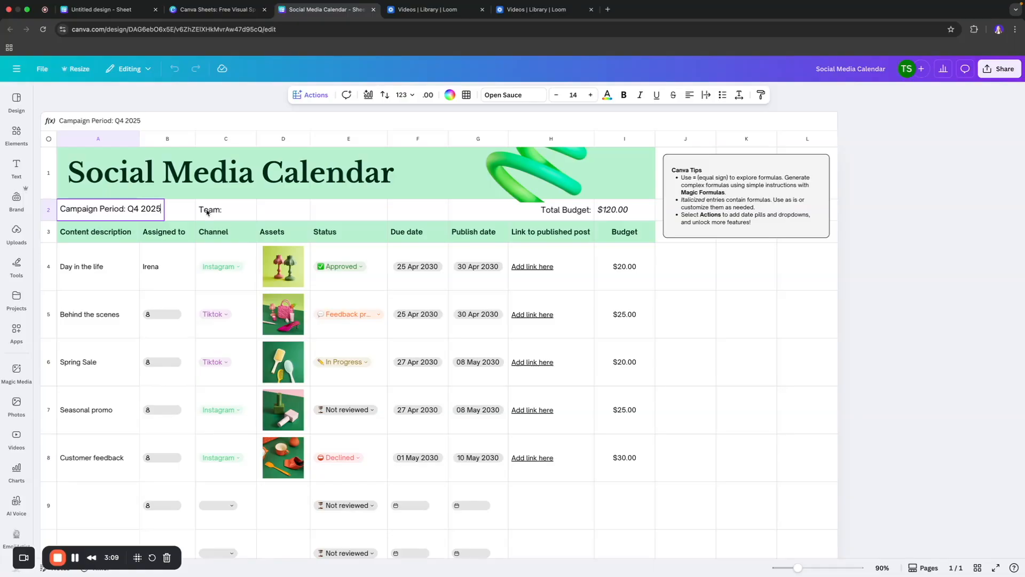
- Enter Accounts Team as the team name
left_click(241, 211)
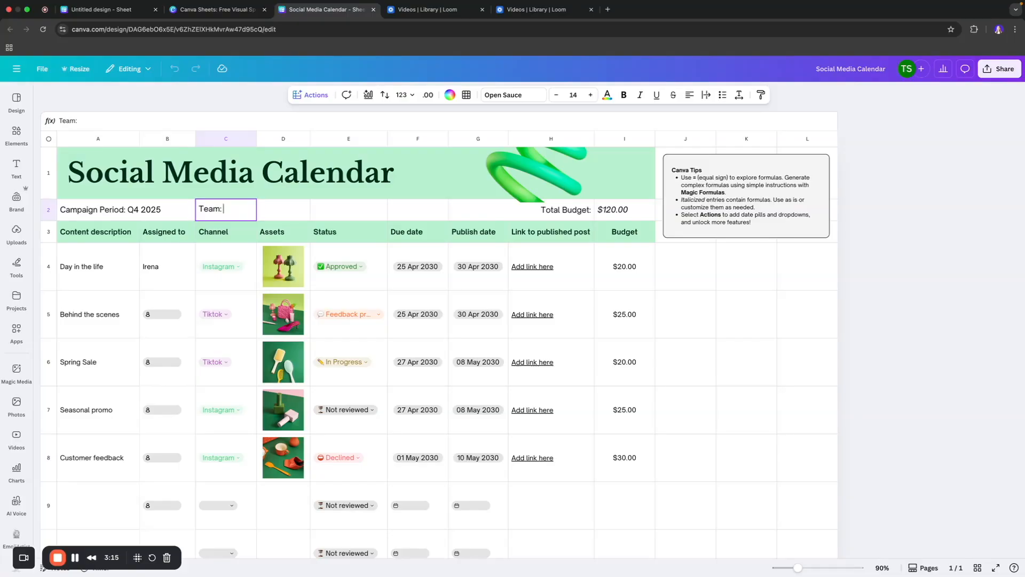
type("Accounts Team")
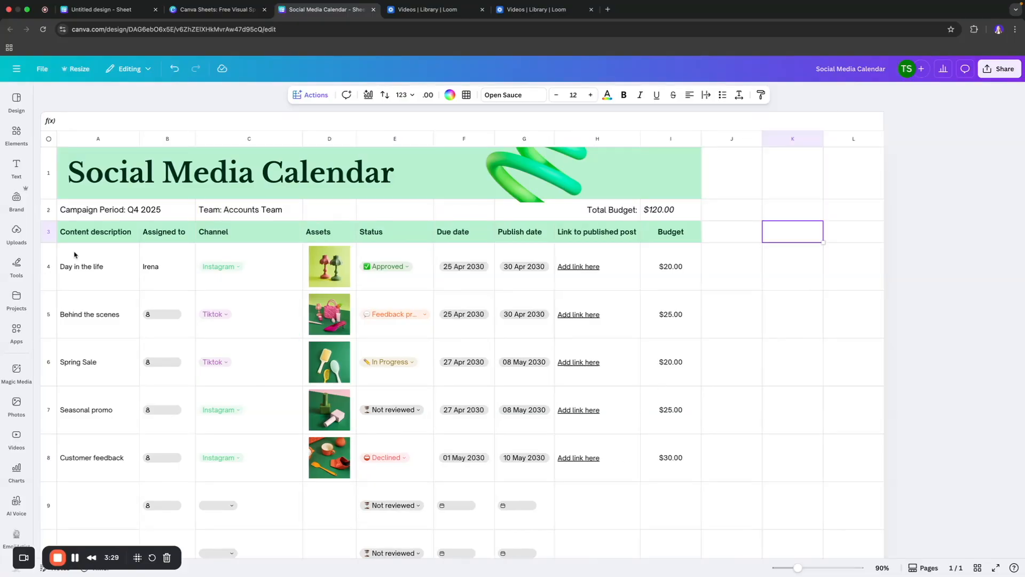
left_click(100, 271)
left_click(113, 269)
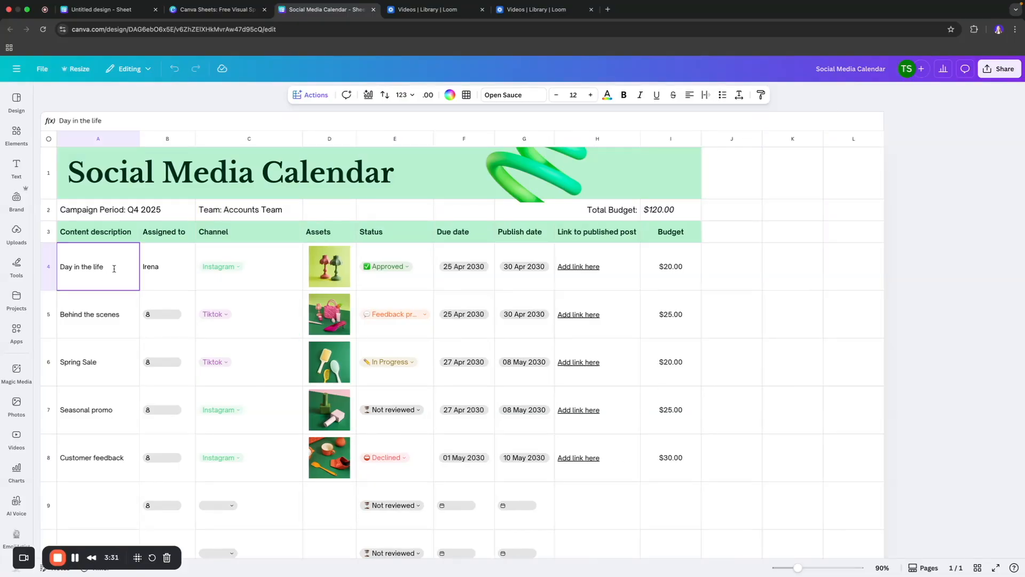
triple_click(113, 268)
left_click(174, 265)
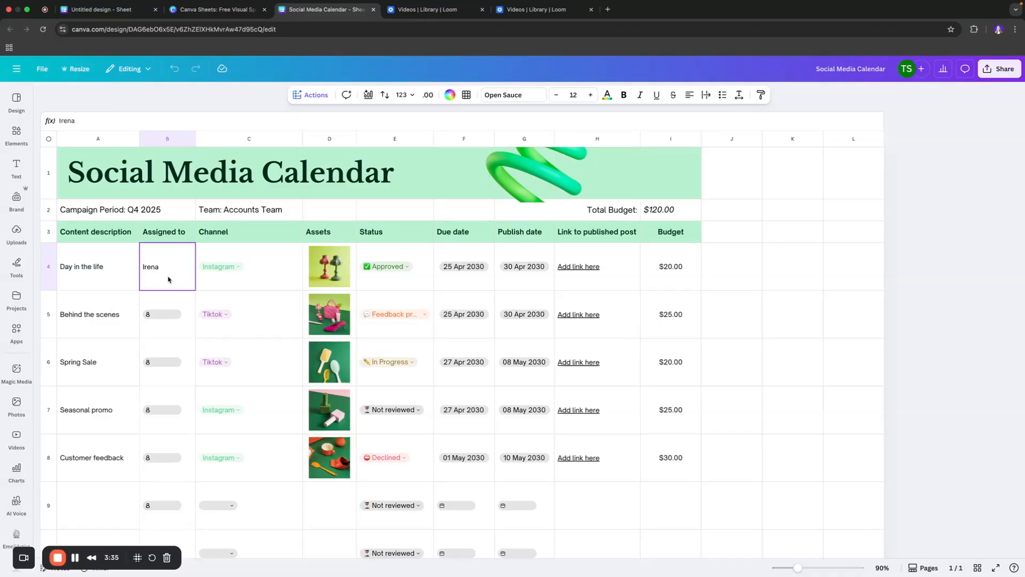
left_click(258, 282)
- Add a Facebook option to the first row's Channel dropdown and apply it to all 10 similar dropdowns
left_click(225, 270)
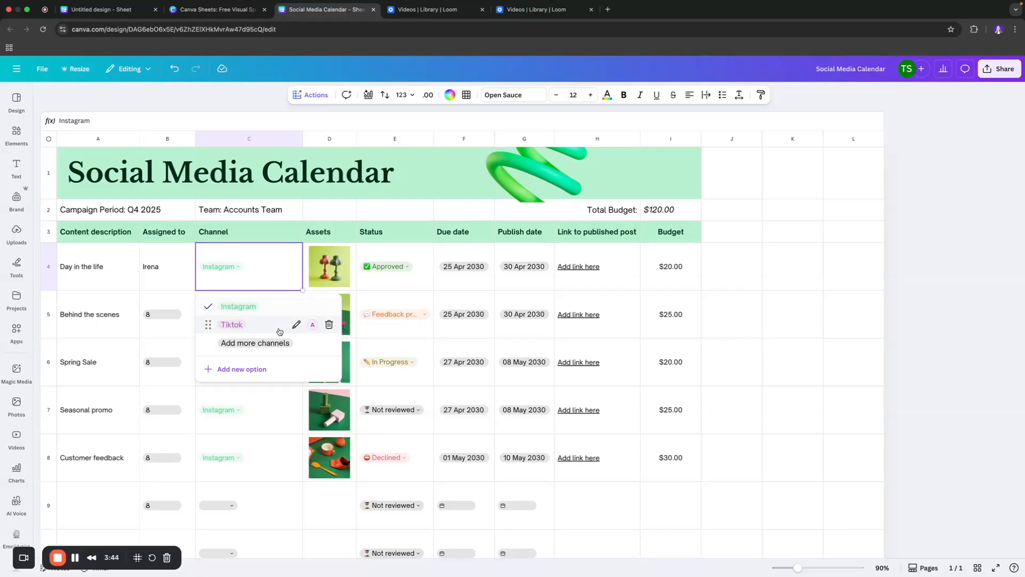
left_click(244, 342)
left_click(235, 266)
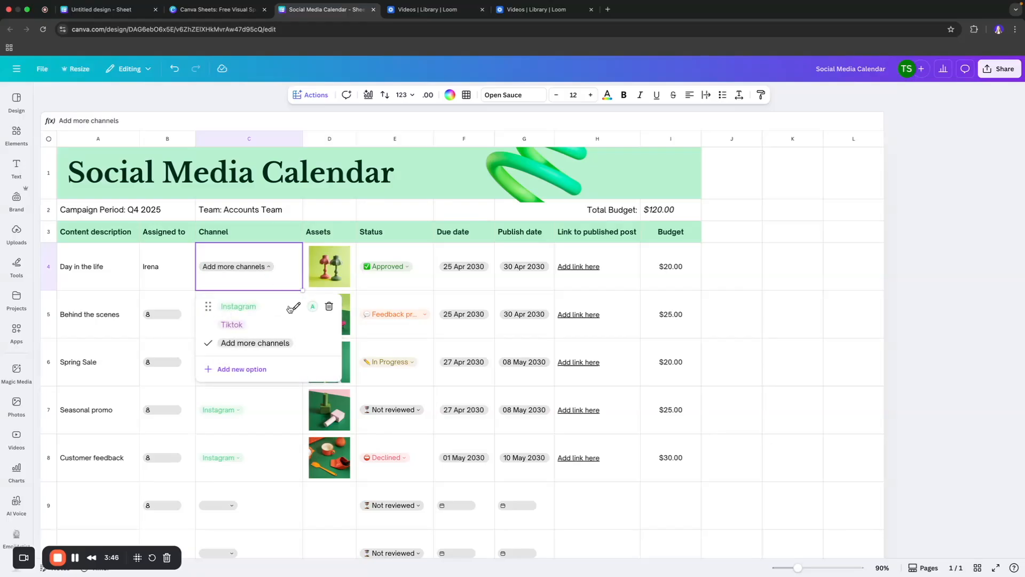
left_click(251, 369)
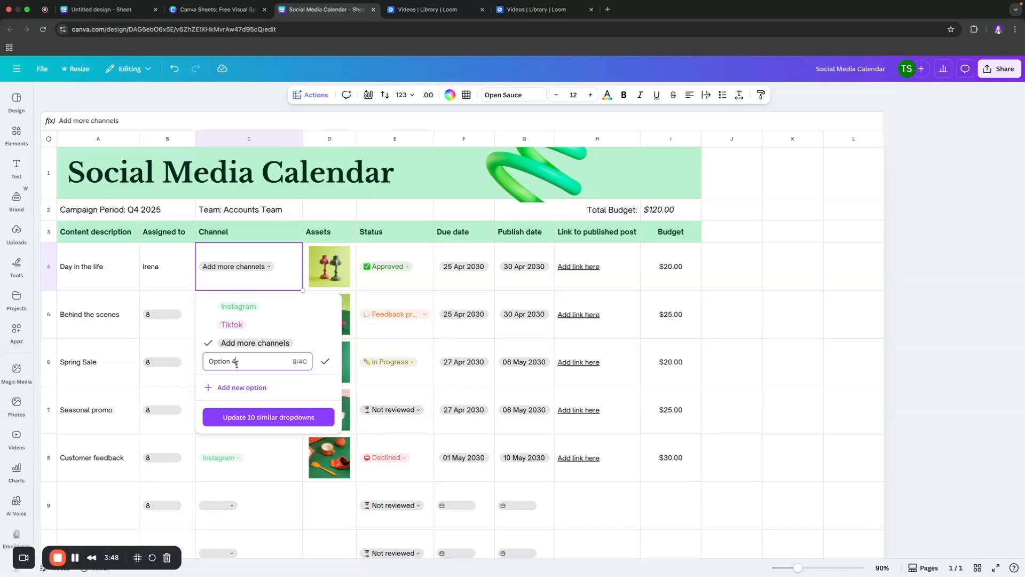
type("Facebook")
left_click(325, 360)
left_click(590, 338)
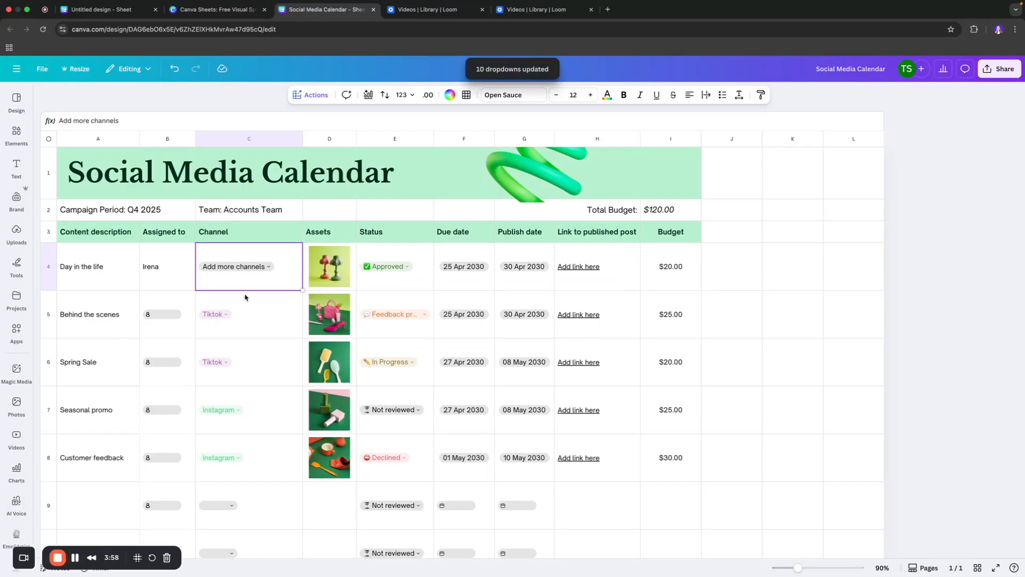
- Set the first row's channel to Facebook
left_click(246, 267)
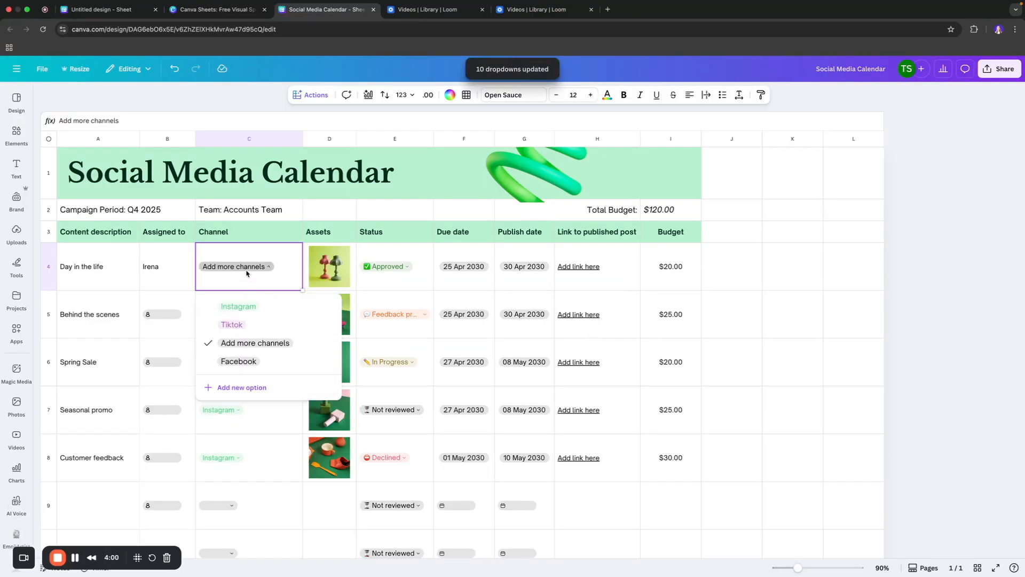
left_click(240, 363)
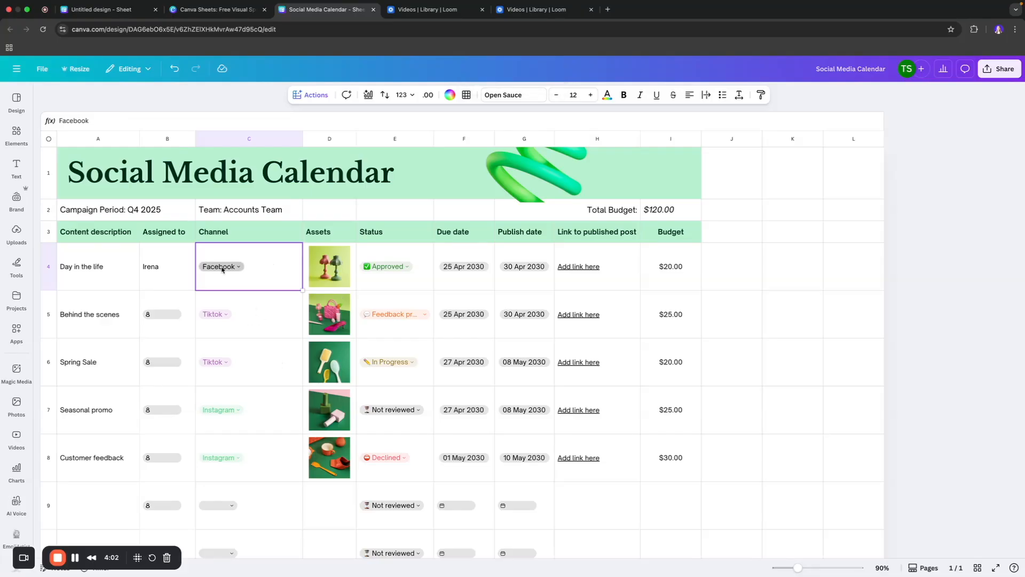
- Delete the image in the first row's Assets cell
left_click(321, 267)
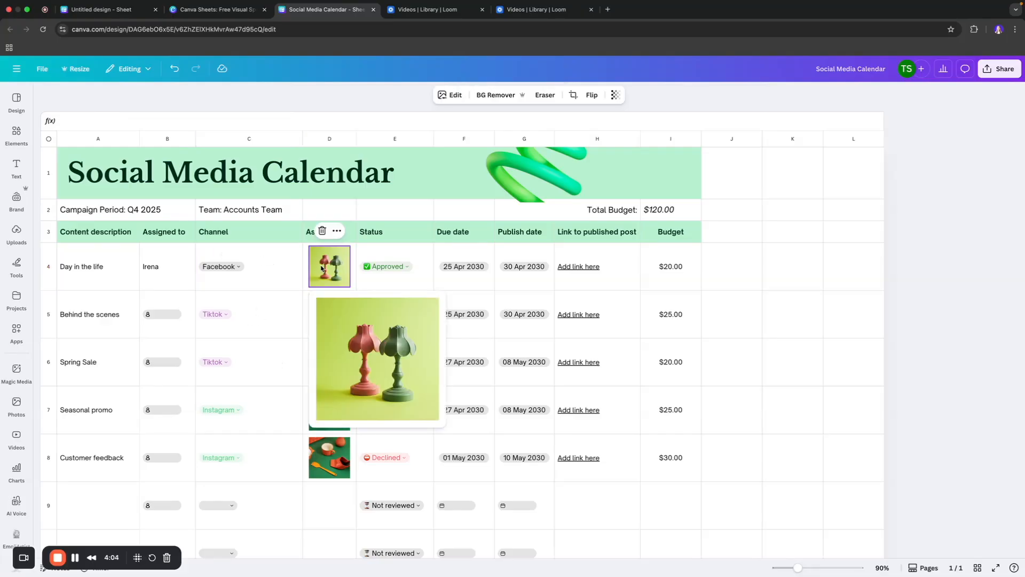
key("Delete")
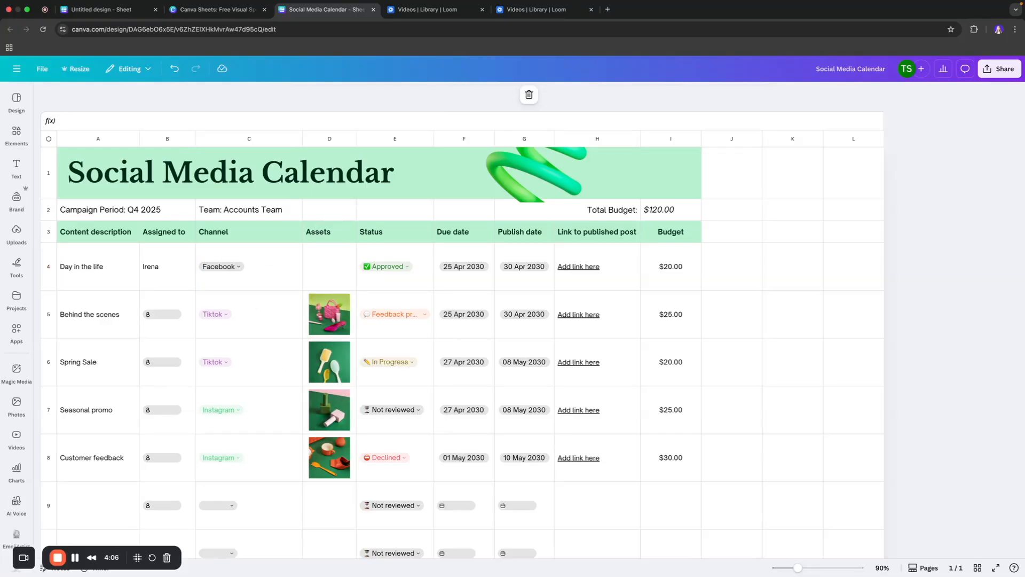
- Insert the uploaded wrist bracelet photo into the first row's Assets cell
left_click(335, 267)
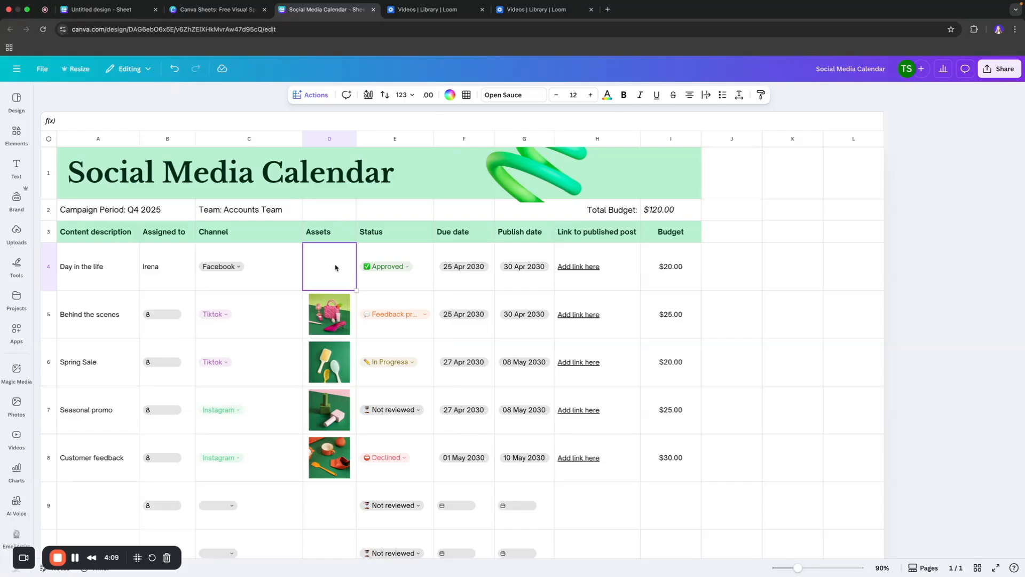
left_click(16, 170)
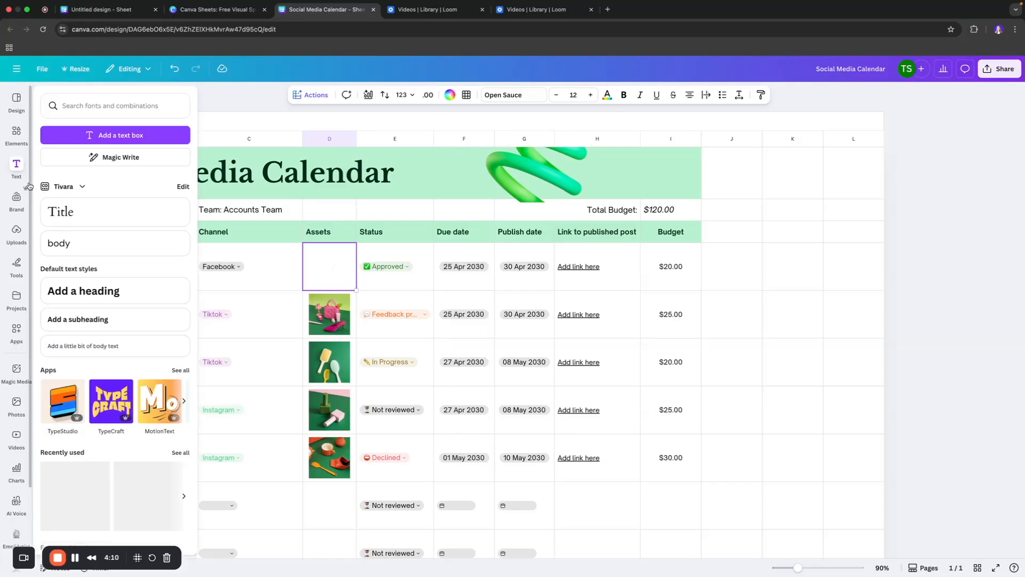
left_click(16, 150)
left_click(16, 232)
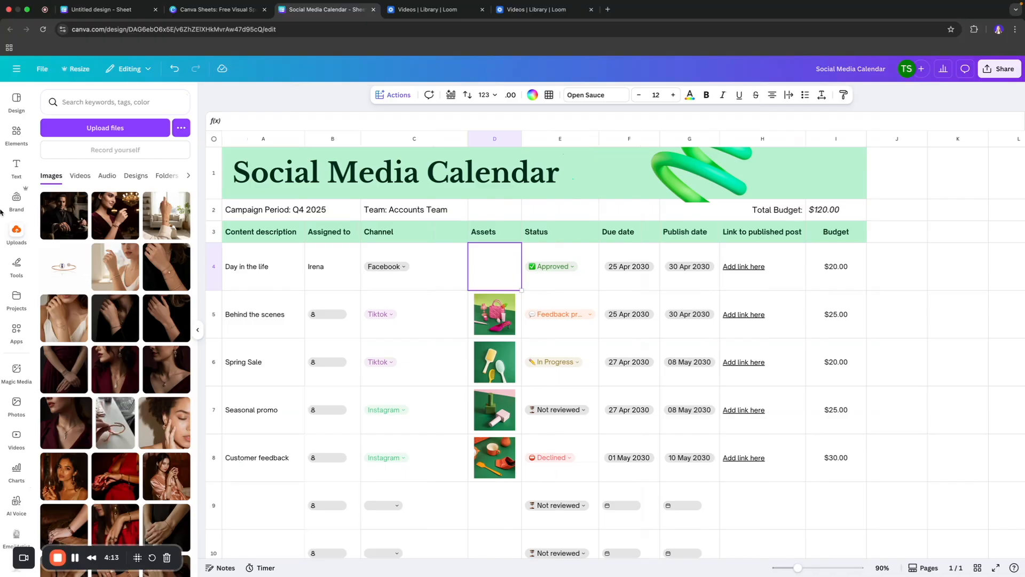
left_click_drag(167, 215, 497, 272)
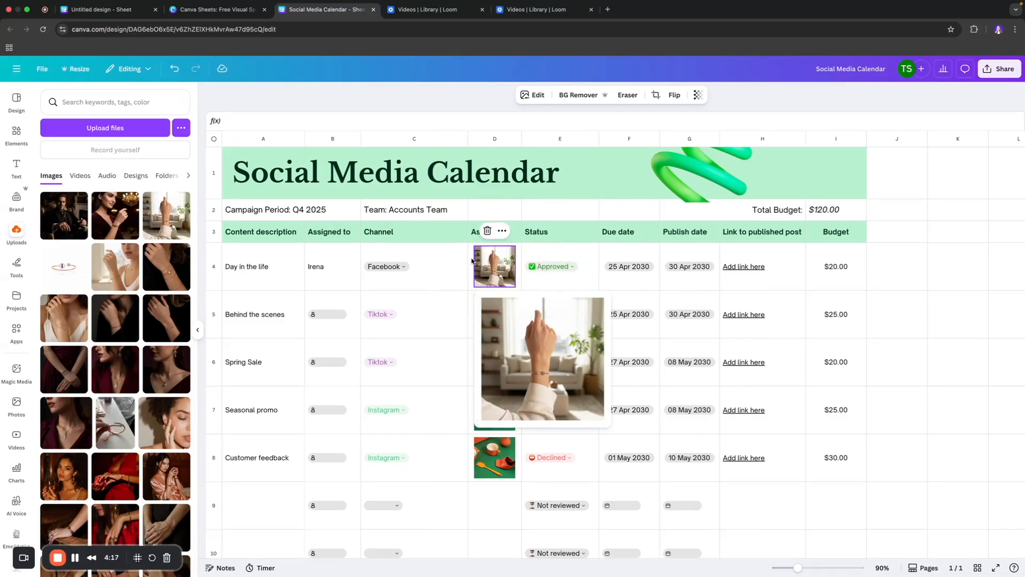
- Set the first row's status to In Progress
left_click(567, 270)
left_click(564, 272)
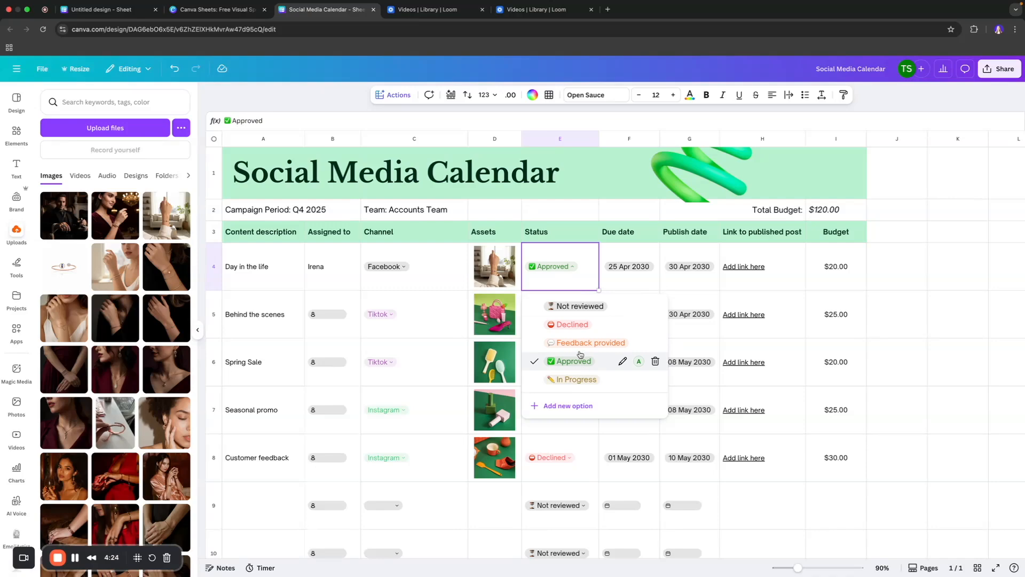
left_click(575, 379)
- Delete the Approved status option and recolor In Progress green, updating all 10 similar dropdowns
left_click(560, 279)
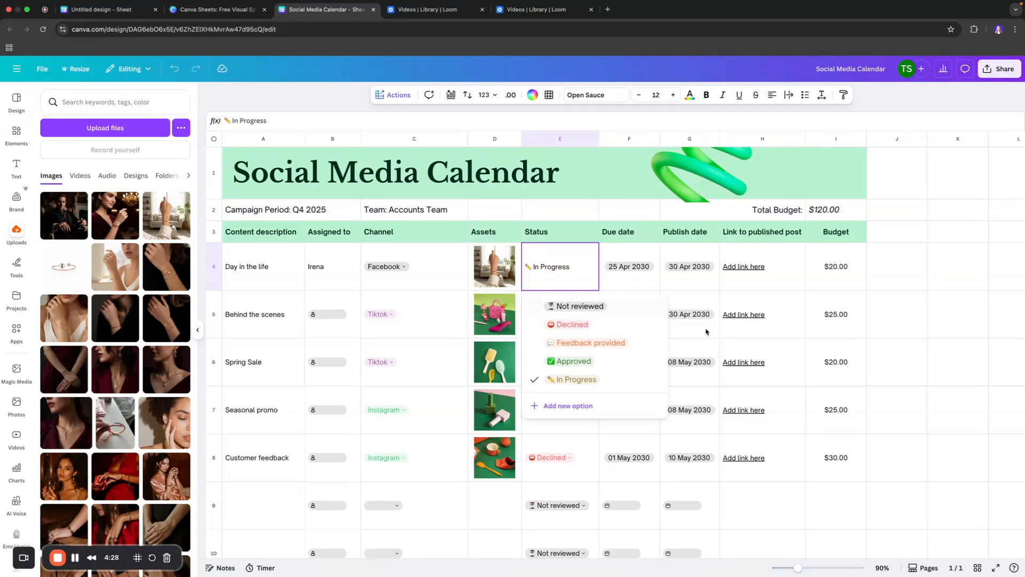
left_click(655, 362)
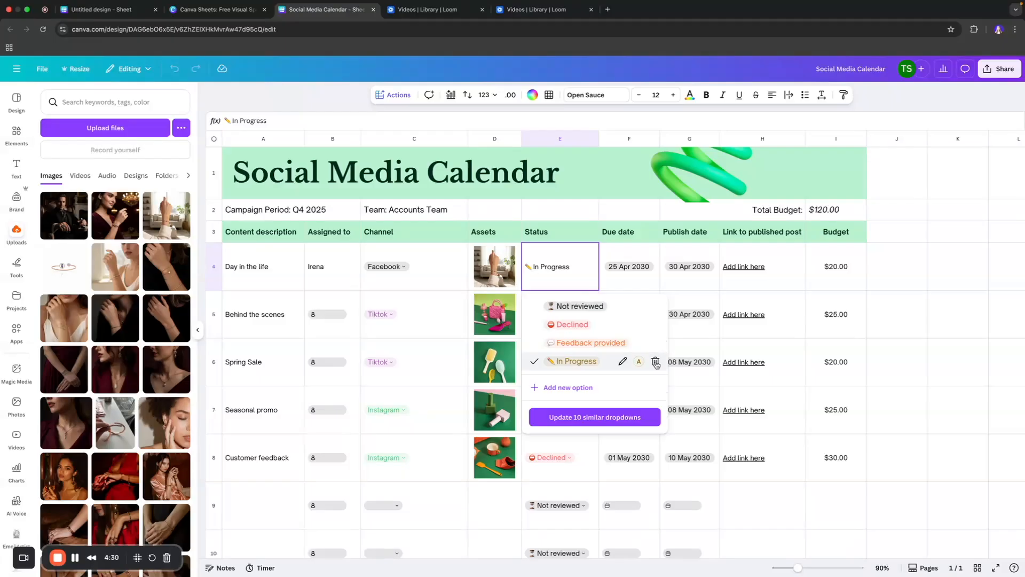
left_click(639, 362)
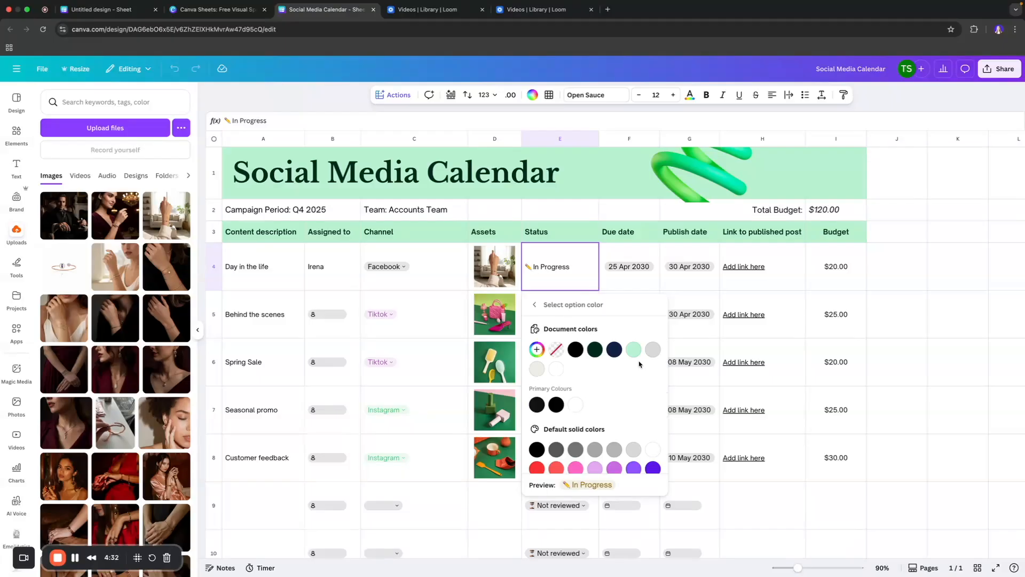
left_click(634, 350)
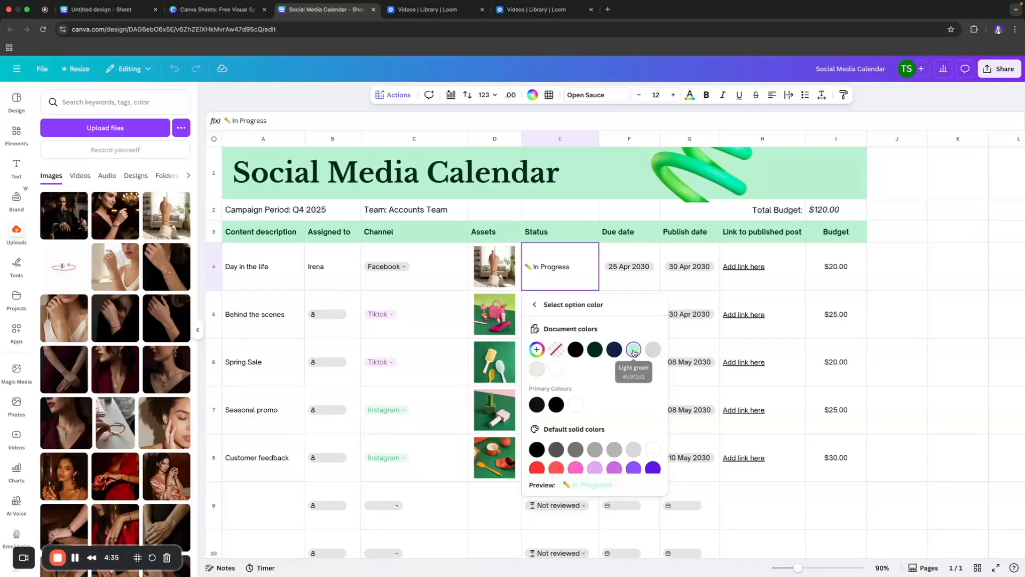
scroll(578, 357, "down", 2)
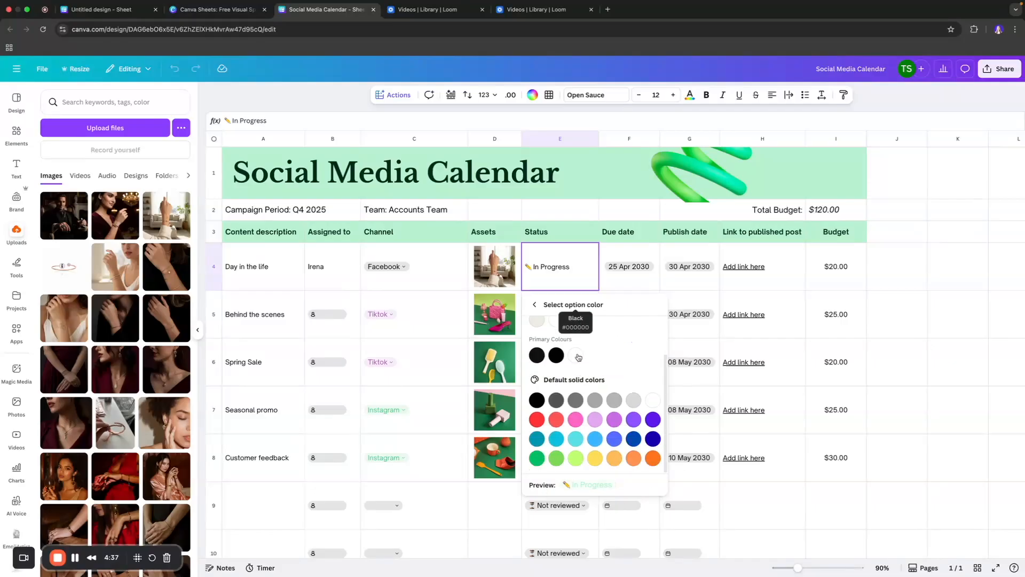
left_click(537, 458)
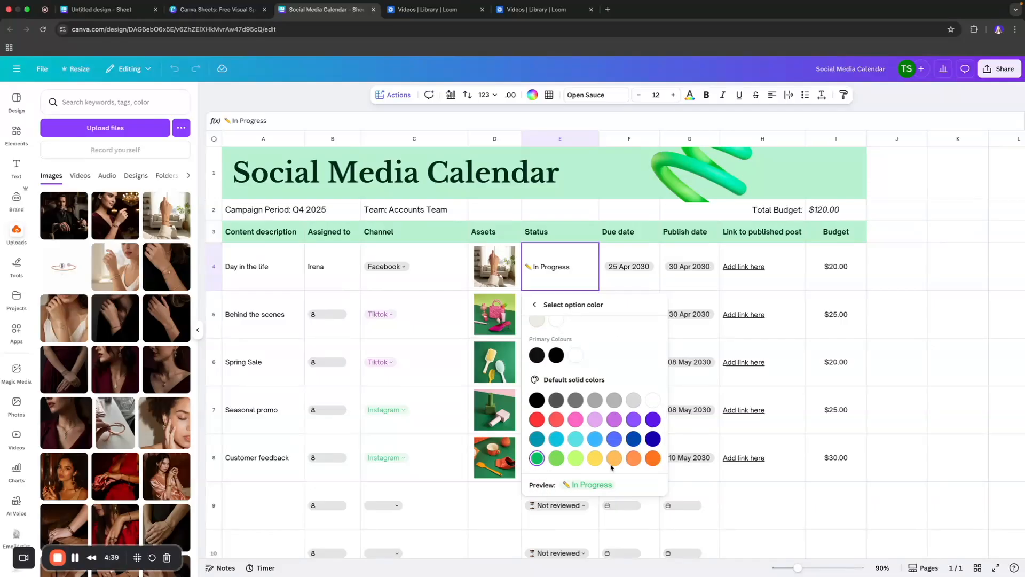
left_click(535, 304)
left_click(601, 419)
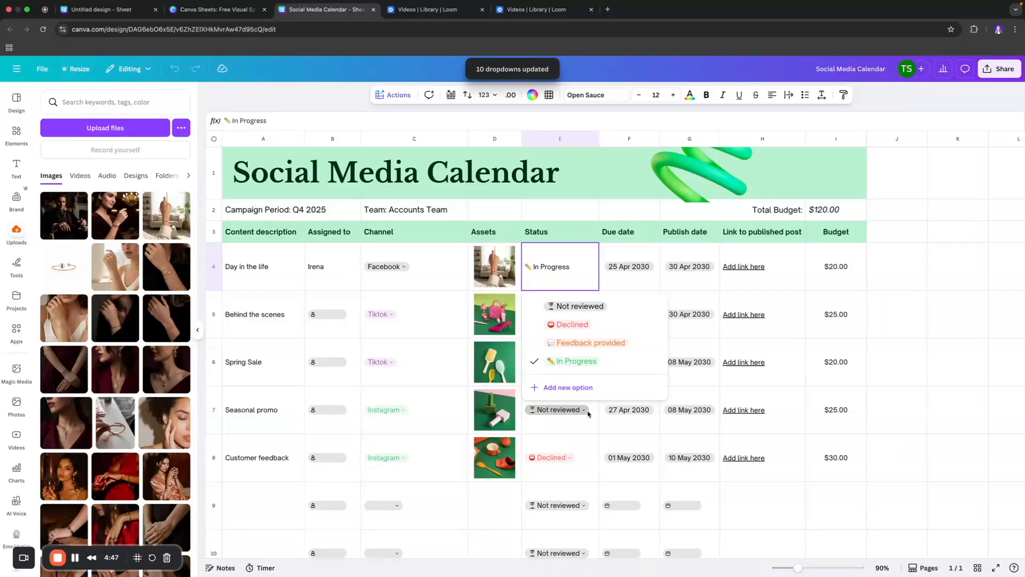
left_click(584, 422)
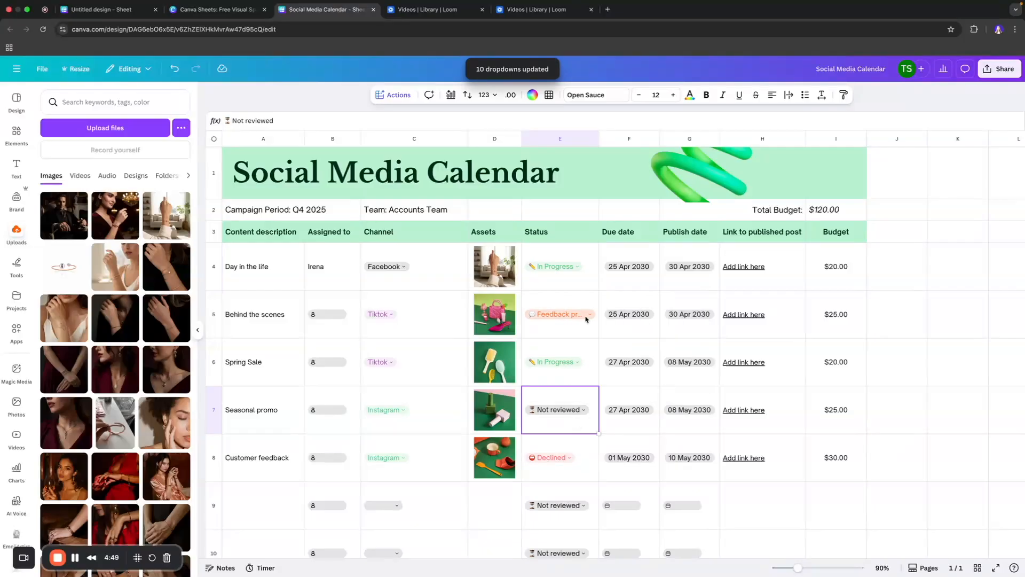
- Set the first row's due date to 26 Apr 2030 and publish date to 30 Apr 2030
left_click(645, 252)
left_click(650, 267)
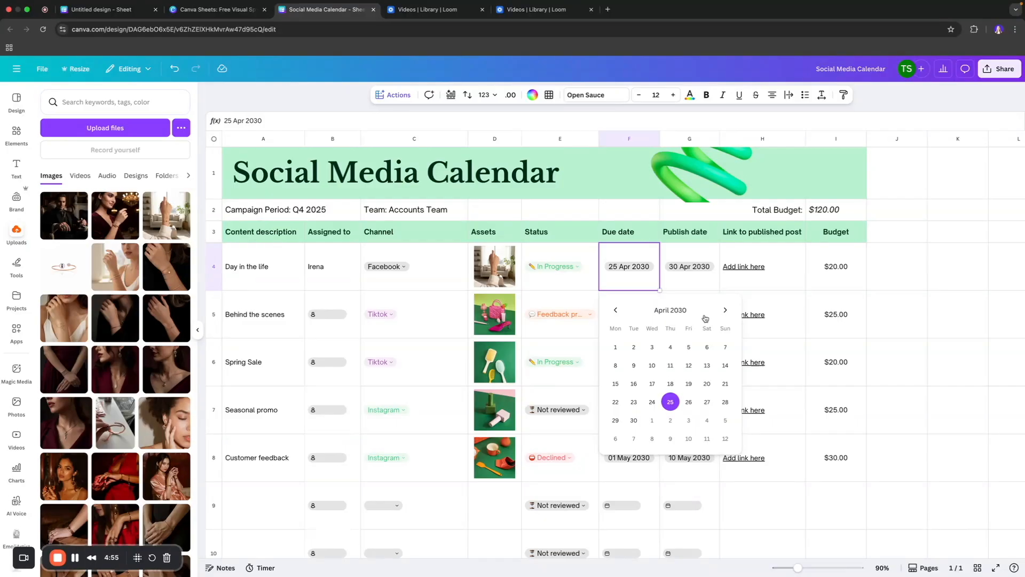
left_click(688, 402)
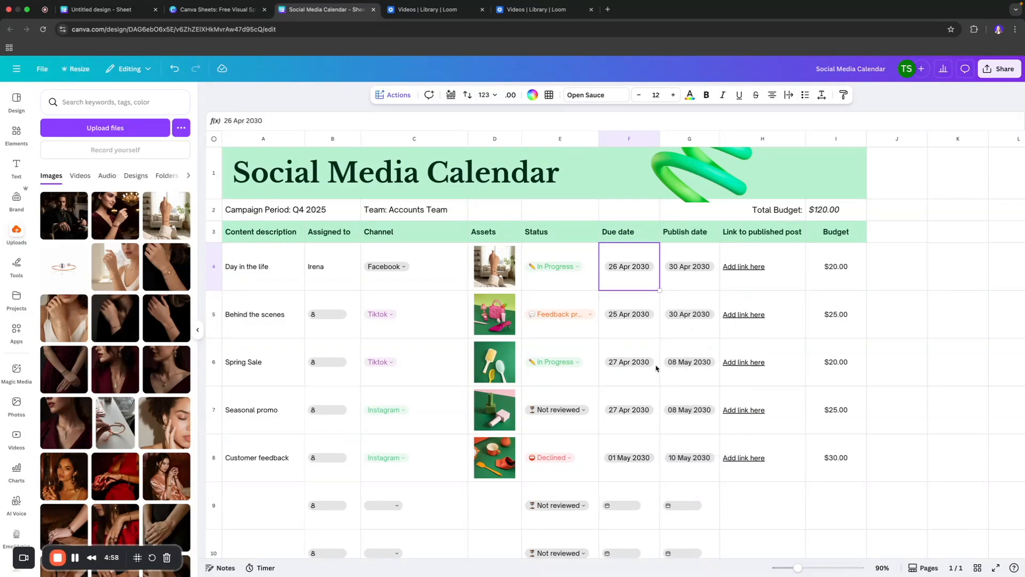
left_click(687, 267)
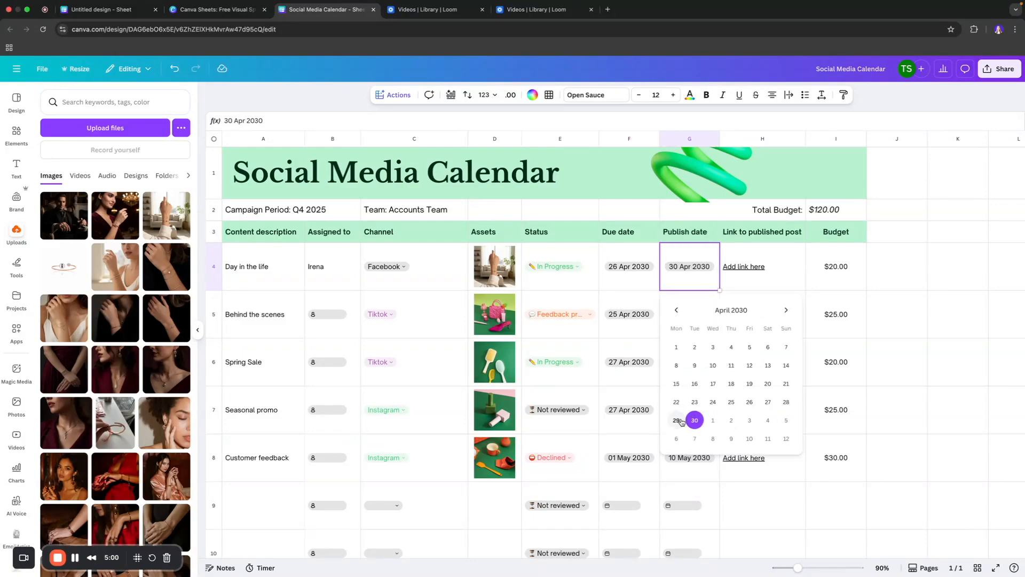
left_click(695, 421)
left_click(771, 271)
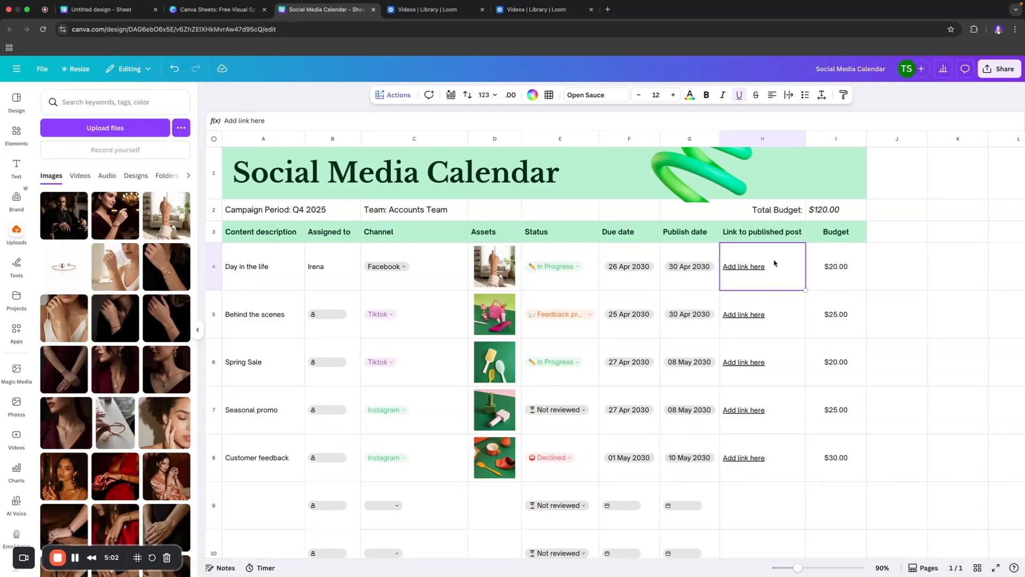
double_click(773, 267)
left_click_drag(773, 267, 723, 268)
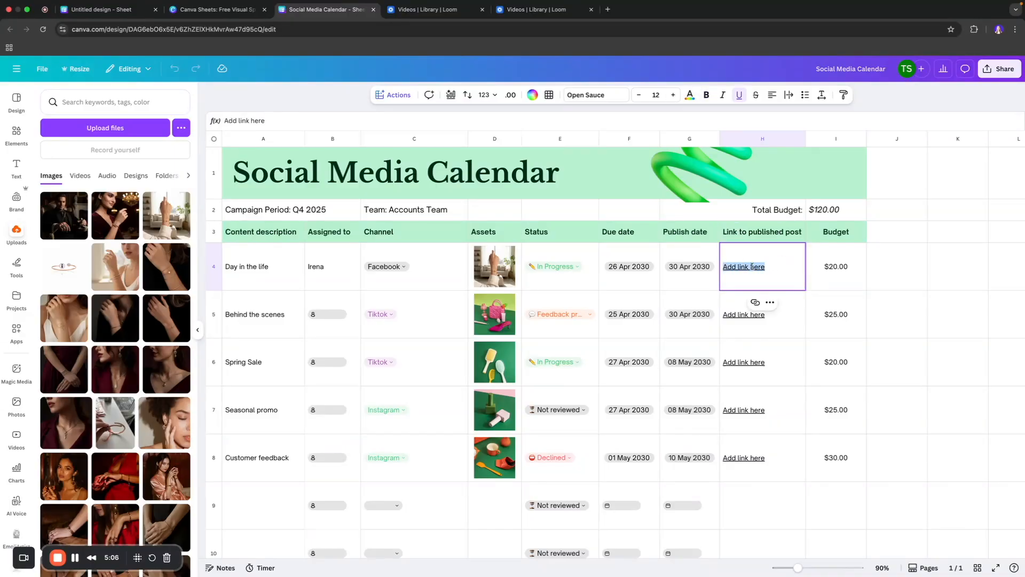
- Set the first row's budget to 5
scroll(751, 267, "down", 1)
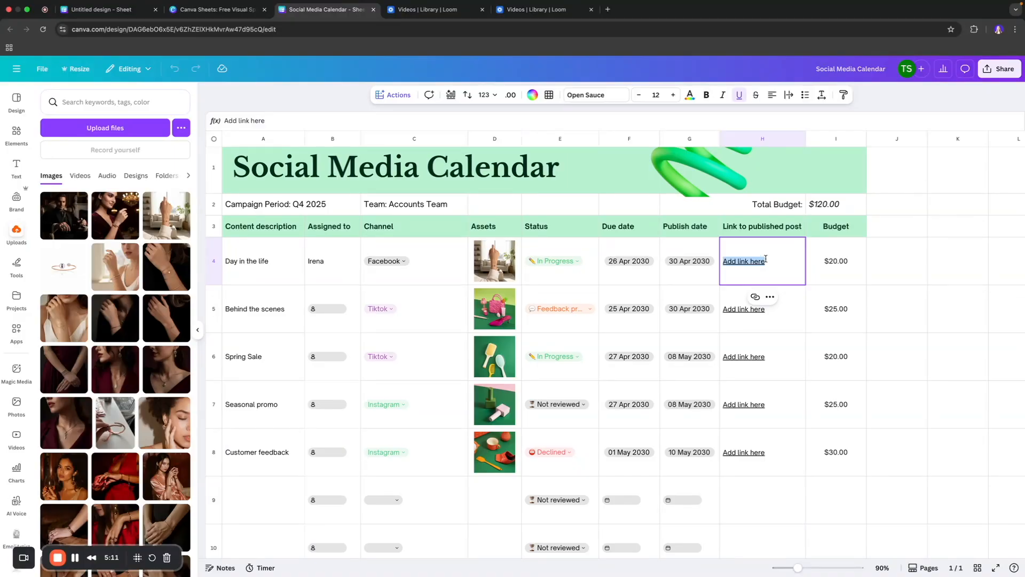
left_click(835, 266)
double_click(809, 262)
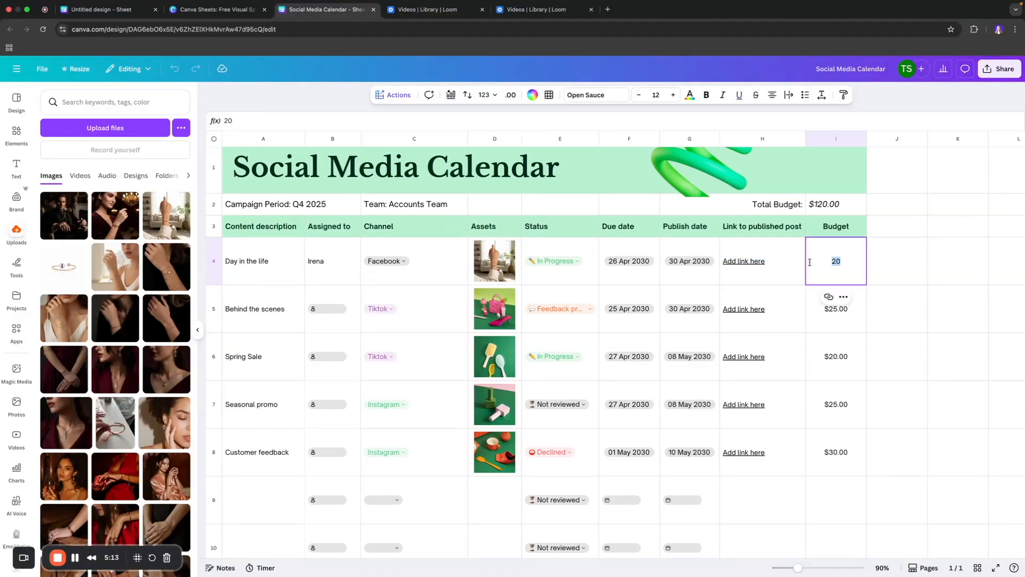
type("5")
key("Return")
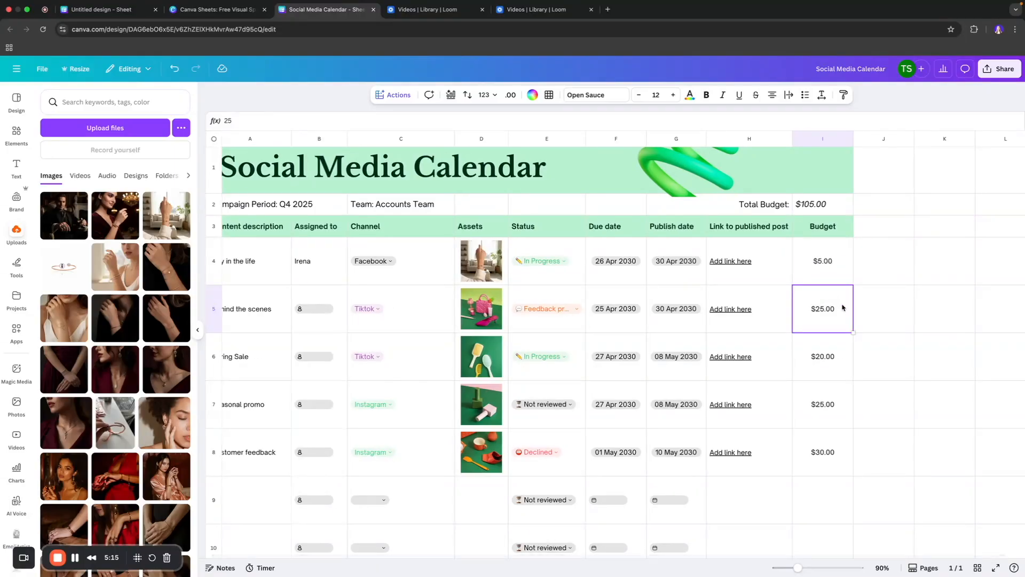
- Add a Notes column header next to the Budget column, copying the Budget header's style
left_click(832, 220)
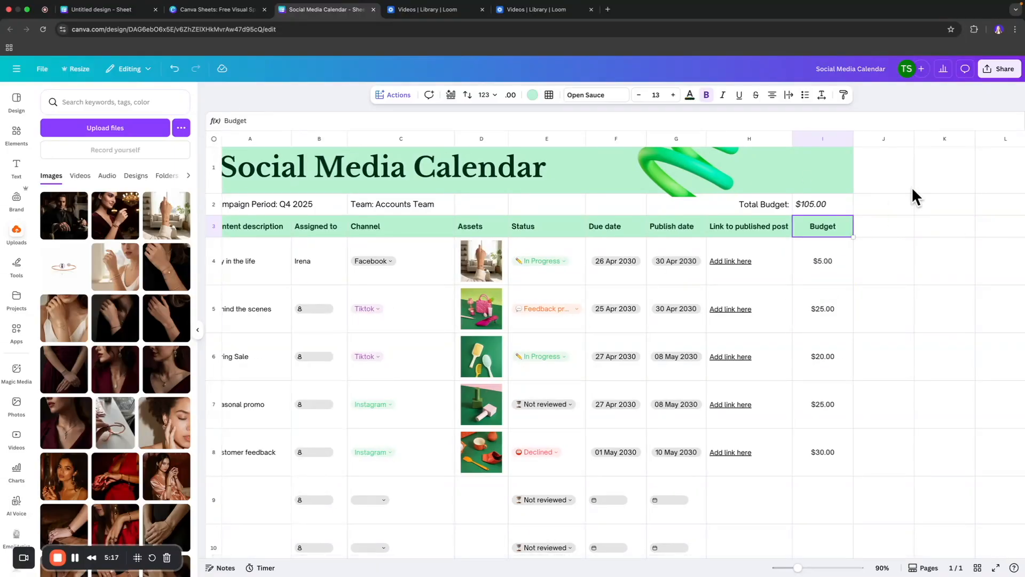
left_click(837, 231)
left_click(865, 232)
left_click(844, 235)
left_click_drag(853, 237, 872, 234)
double_click(878, 232)
double_click(878, 234)
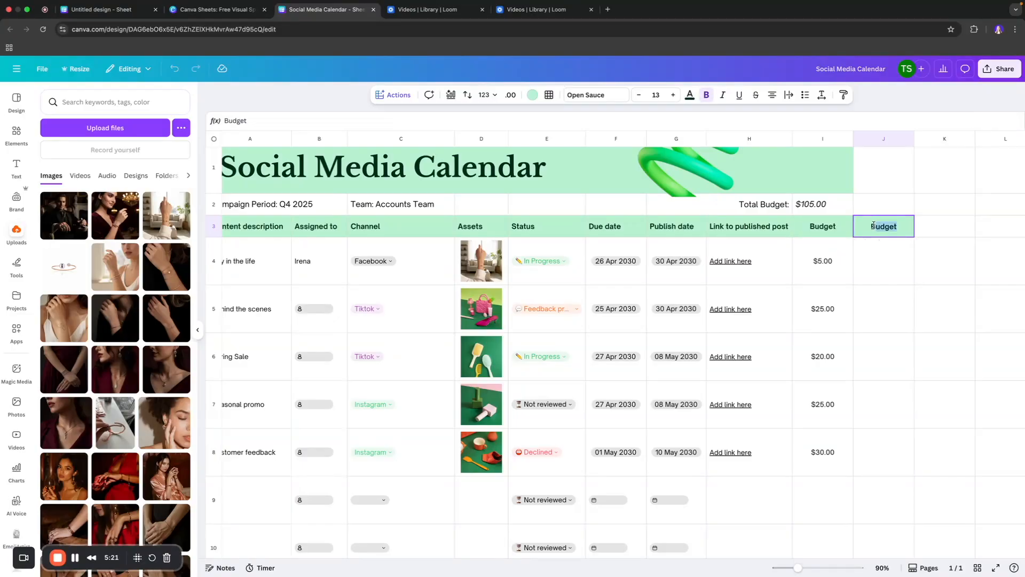
type("Notes")
left_click(888, 258)
left_click(902, 233)
left_click(891, 266)
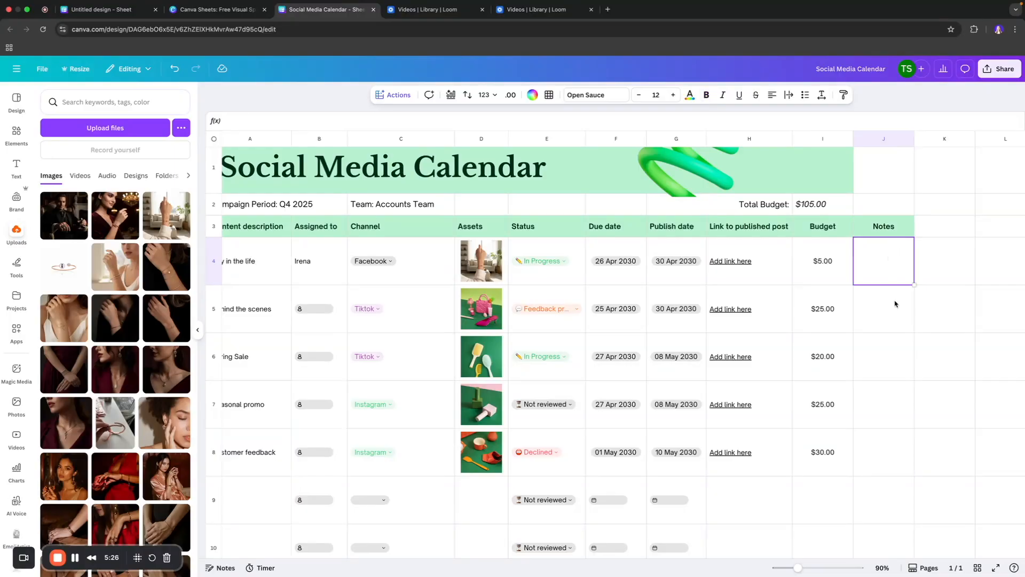
- Browse the design templates and the available sheet actions, opening the Import data options
left_click(16, 99)
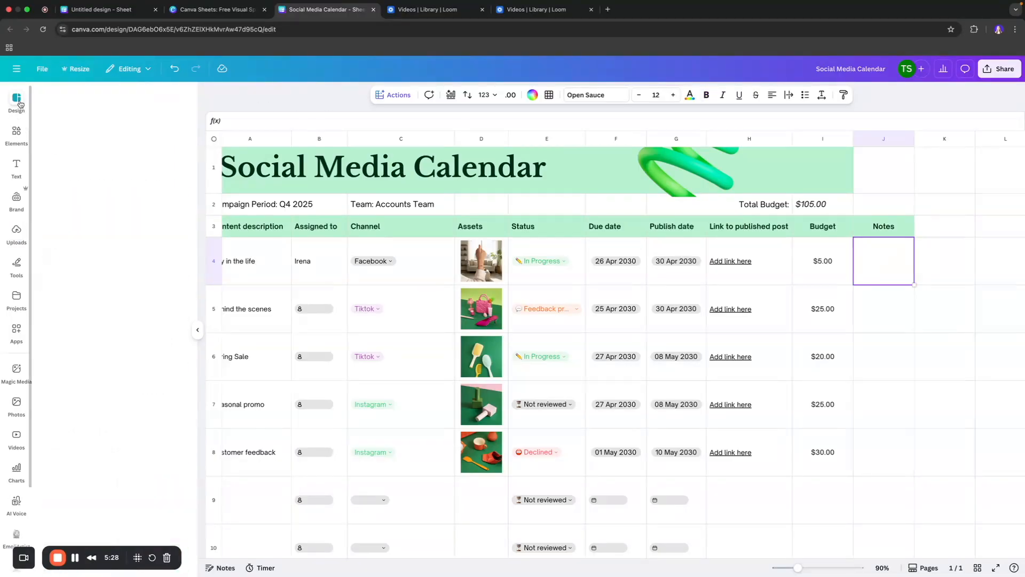
left_click(178, 103)
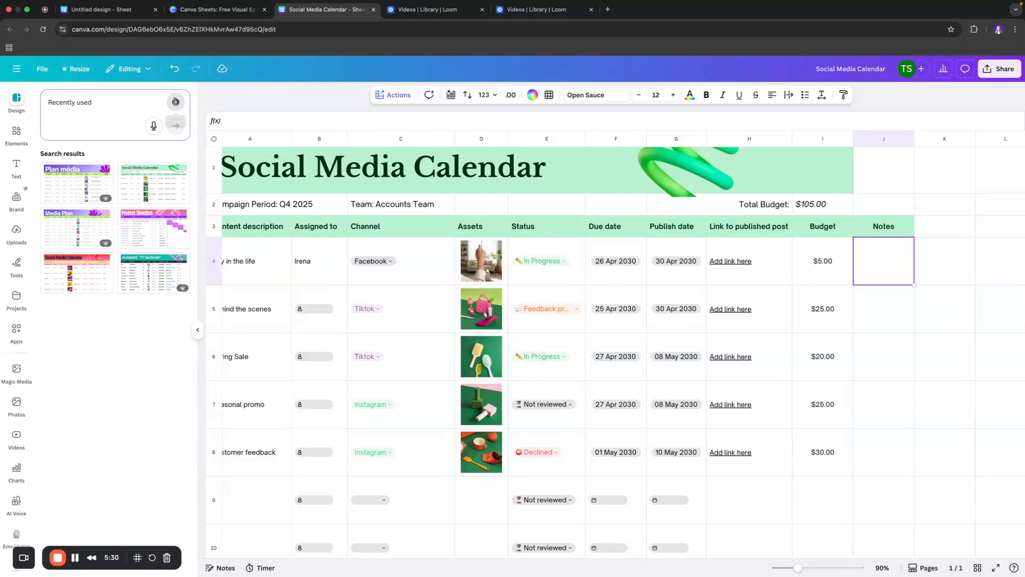
left_click(393, 95)
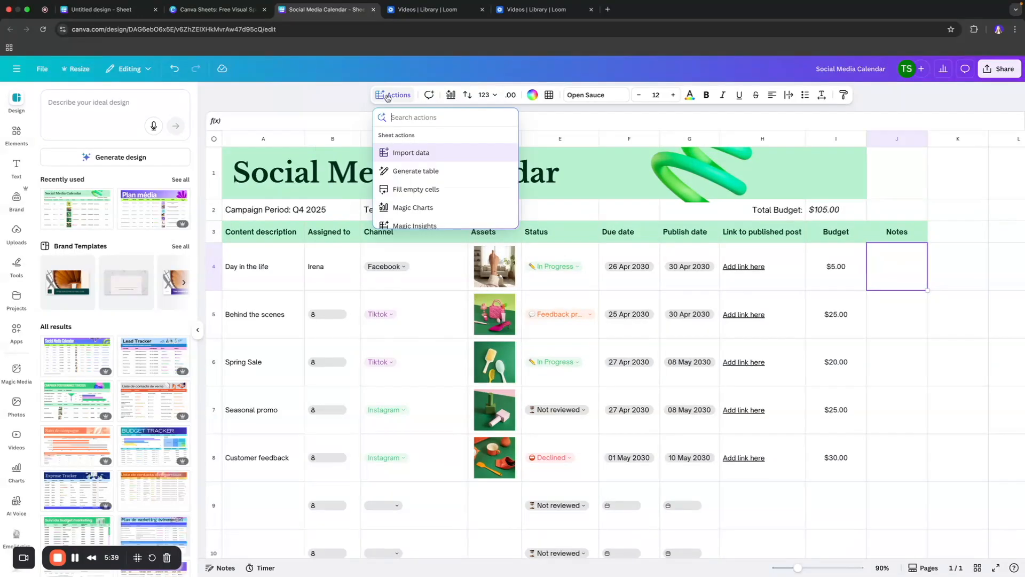
scroll(462, 192, "down", 5)
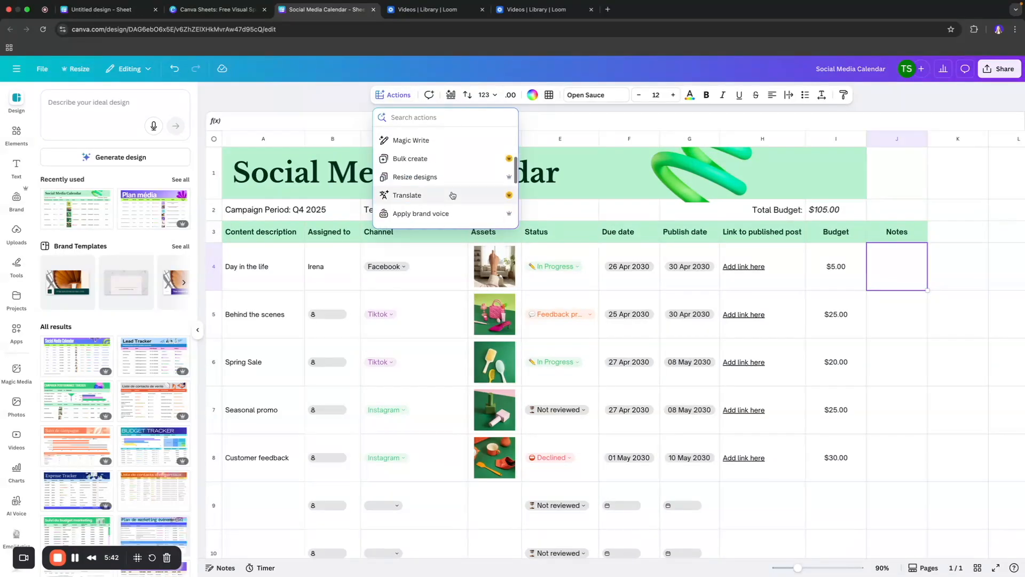
scroll(451, 194, "up", 5)
scroll(451, 194, "up", 1)
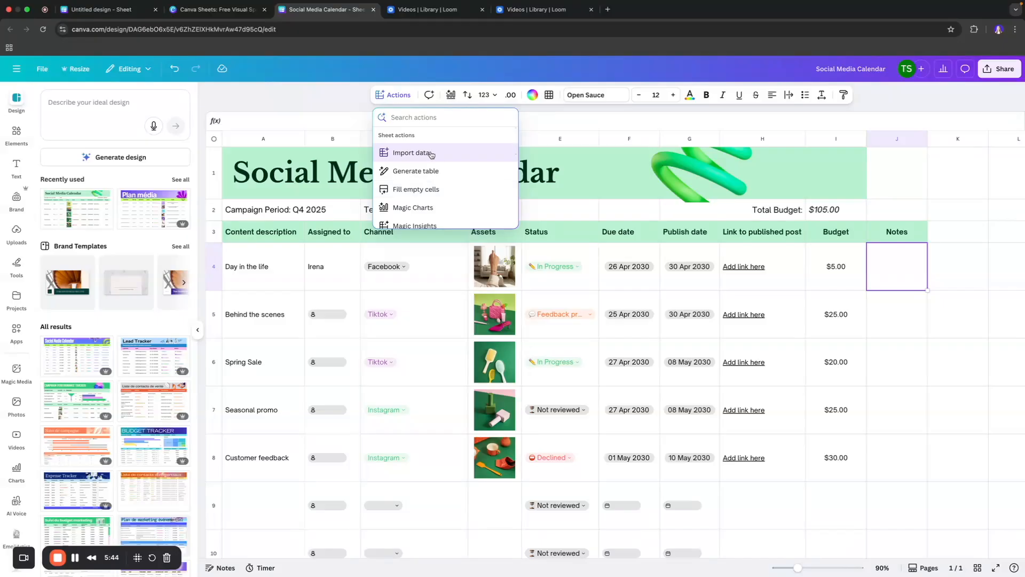
left_click(430, 153)
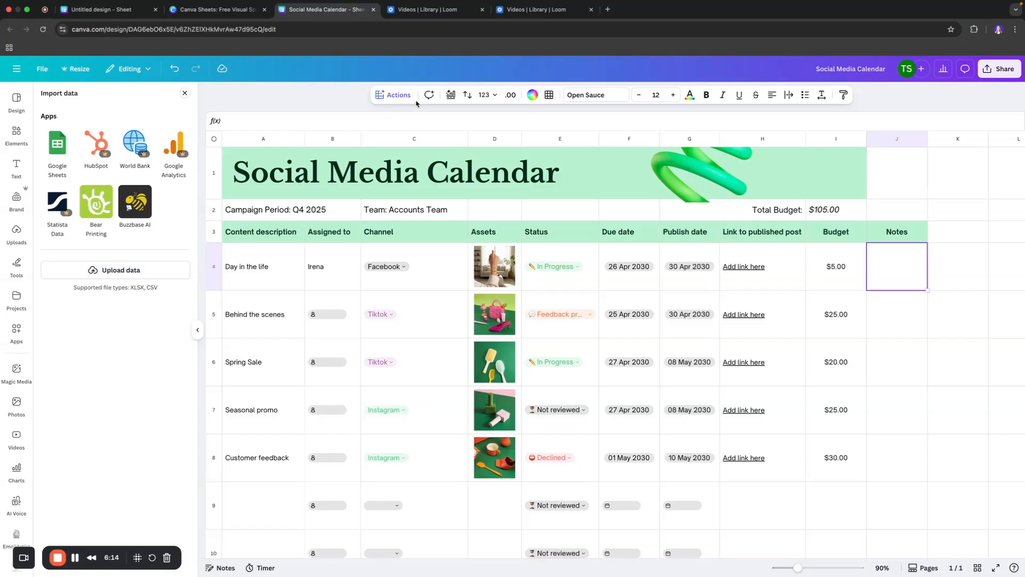
- Insert a Magic Charts pie chart of the Budget column and enlarge it
left_click(398, 95)
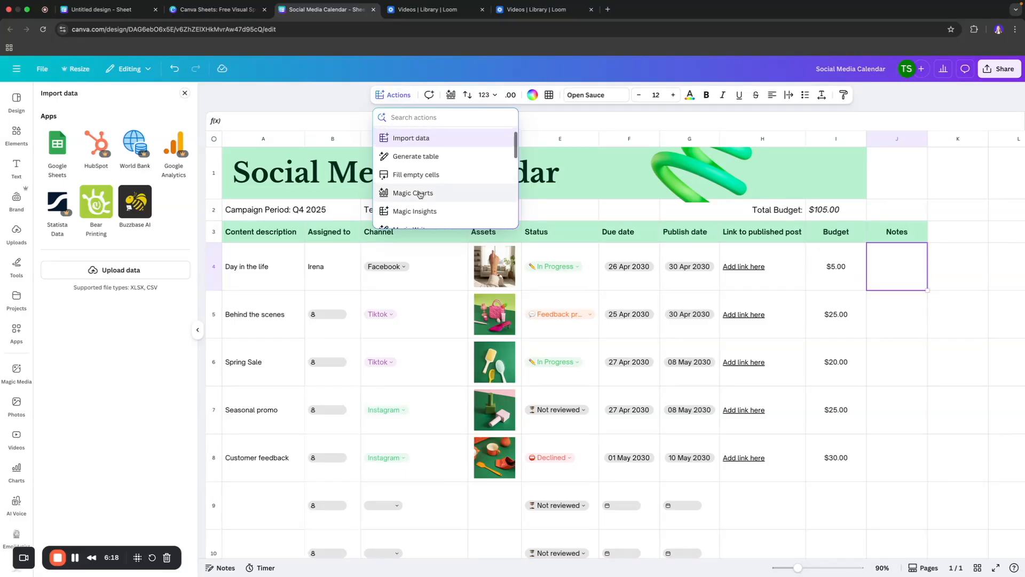
left_click(419, 195)
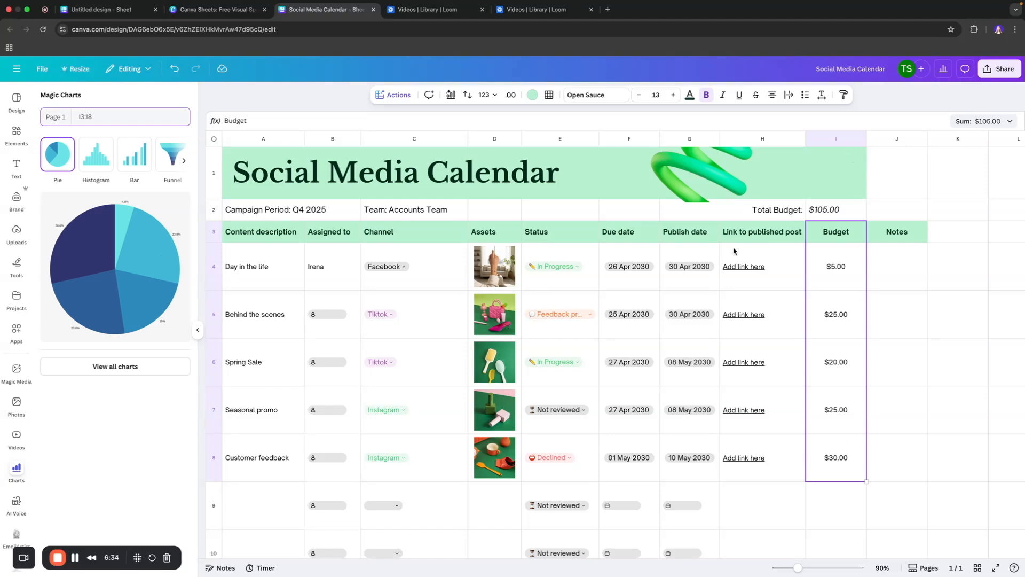
left_click(68, 257)
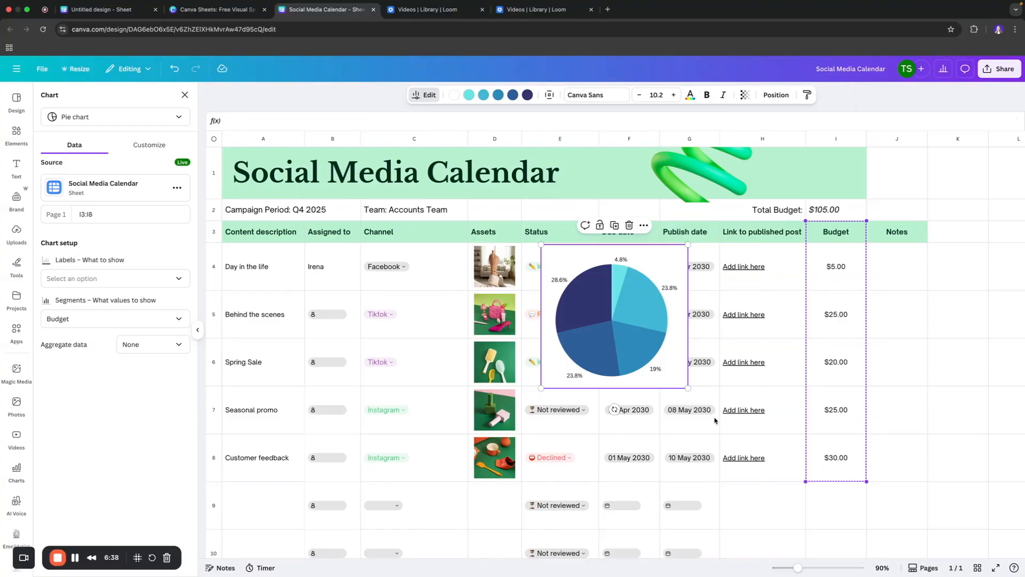
left_click_drag(687, 388, 776, 474)
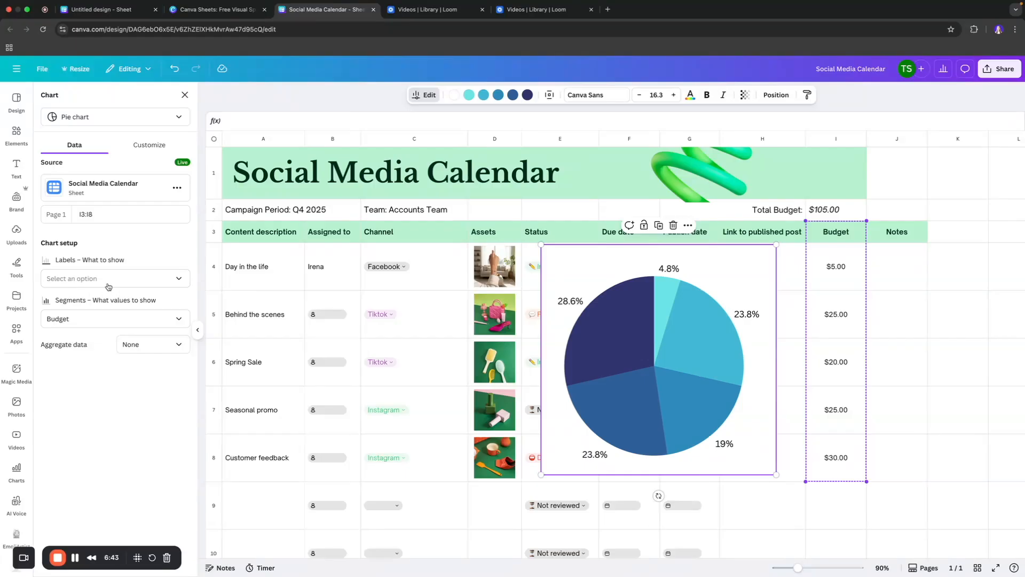
- Set the pie chart's labels to show the Budget values
left_click(126, 282)
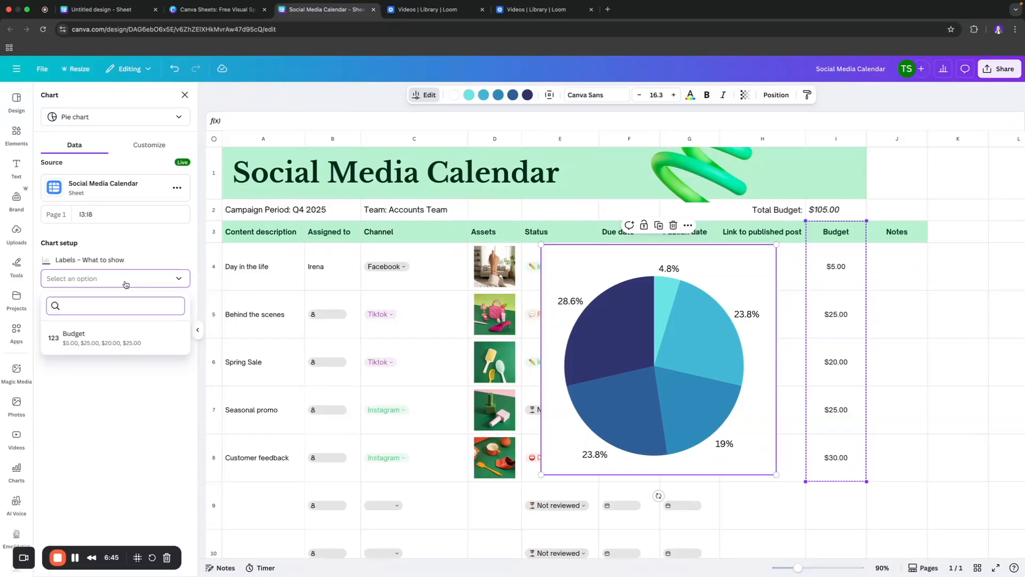
left_click(102, 338)
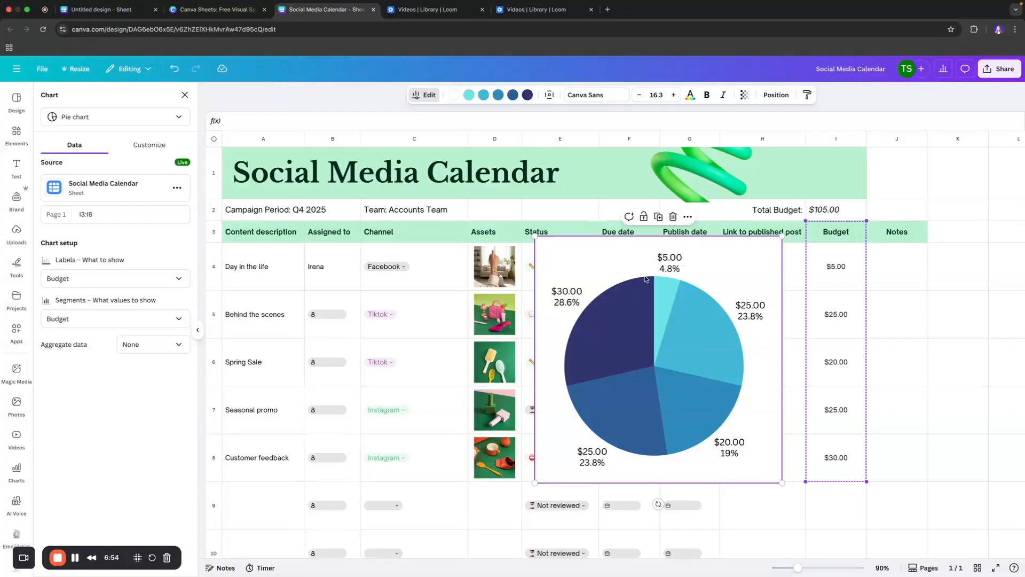
left_click(91, 319)
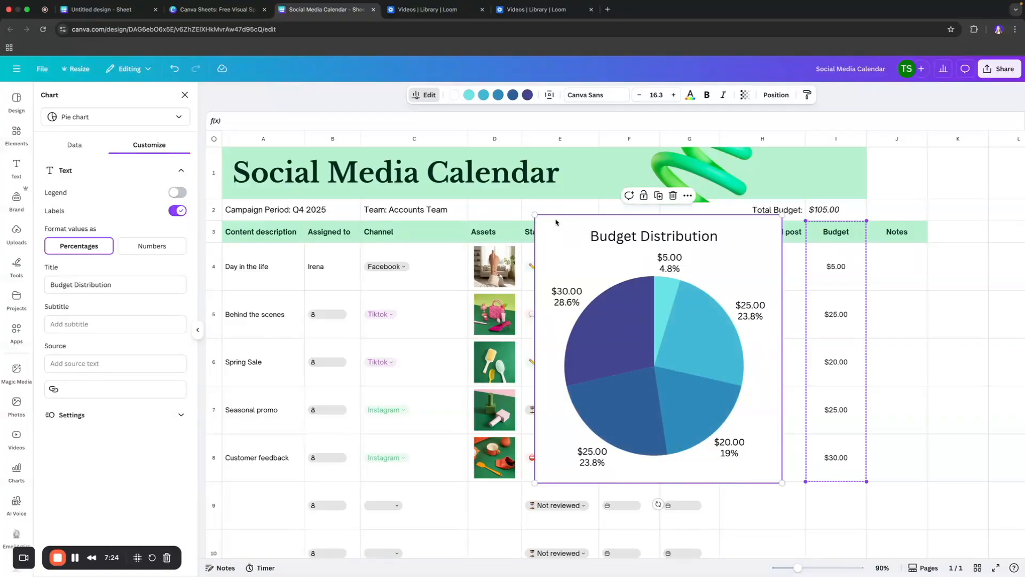
- Move the Budget Distribution pie chart beside the table and shrink it
left_click_drag(555, 222, 886, 249)
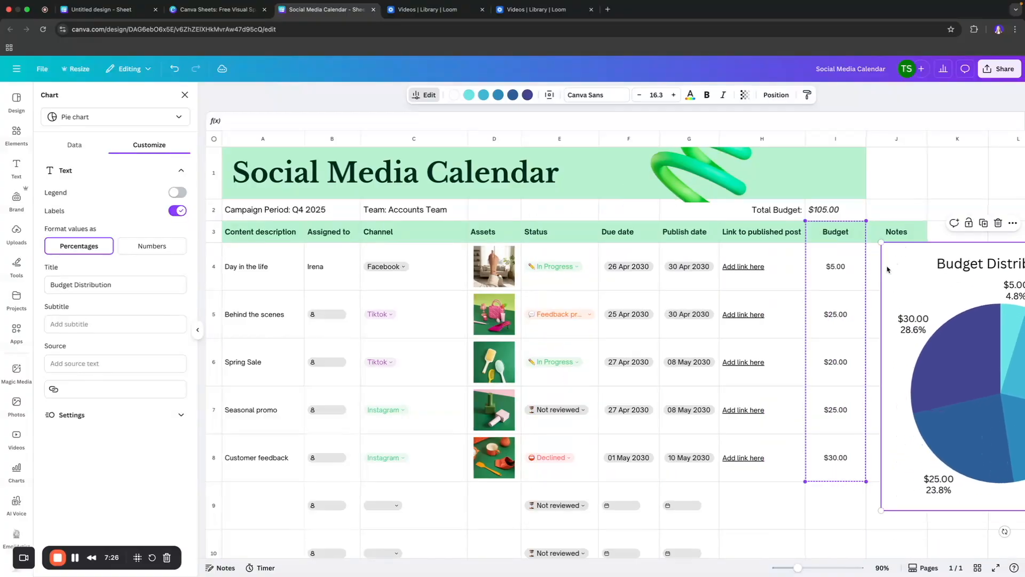
scroll(825, 265, "right", 3)
left_click_drag(825, 266, 780, 263)
left_click_drag(726, 241, 946, 232)
left_click_drag(993, 315, 1022, 355)
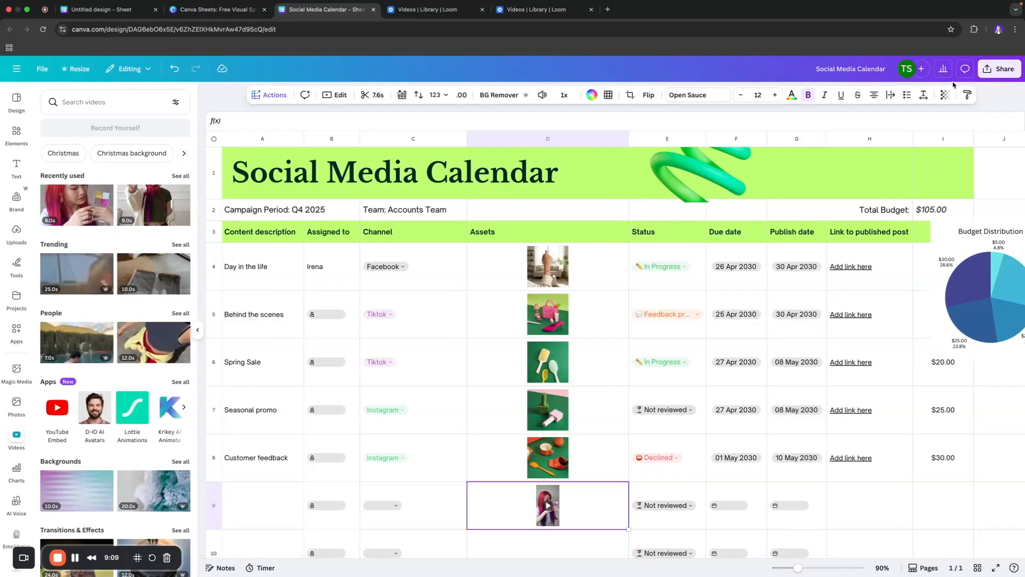
- Create a public view link for the design and copy it
left_click(991, 73)
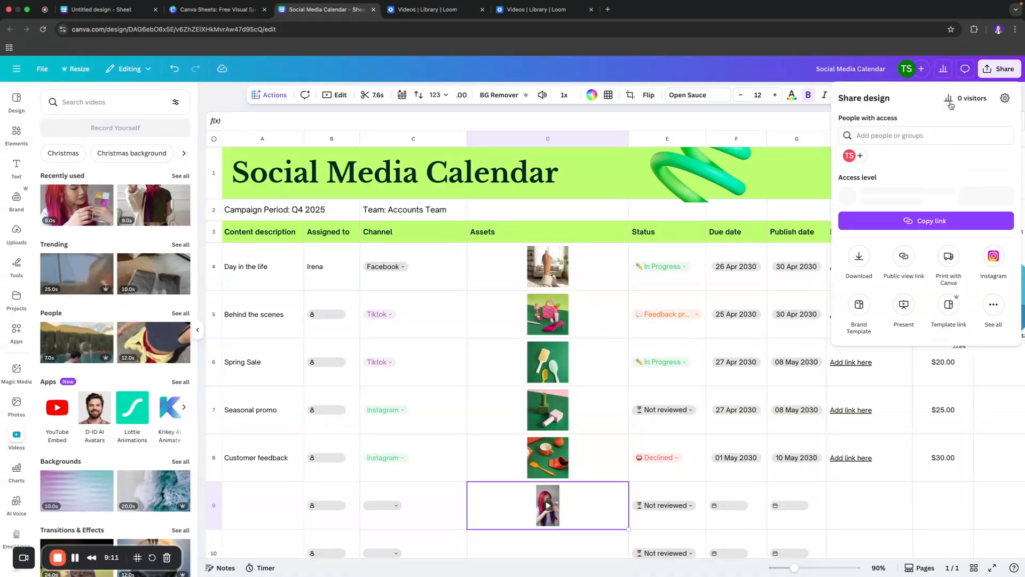
left_click(903, 258)
left_click(895, 273)
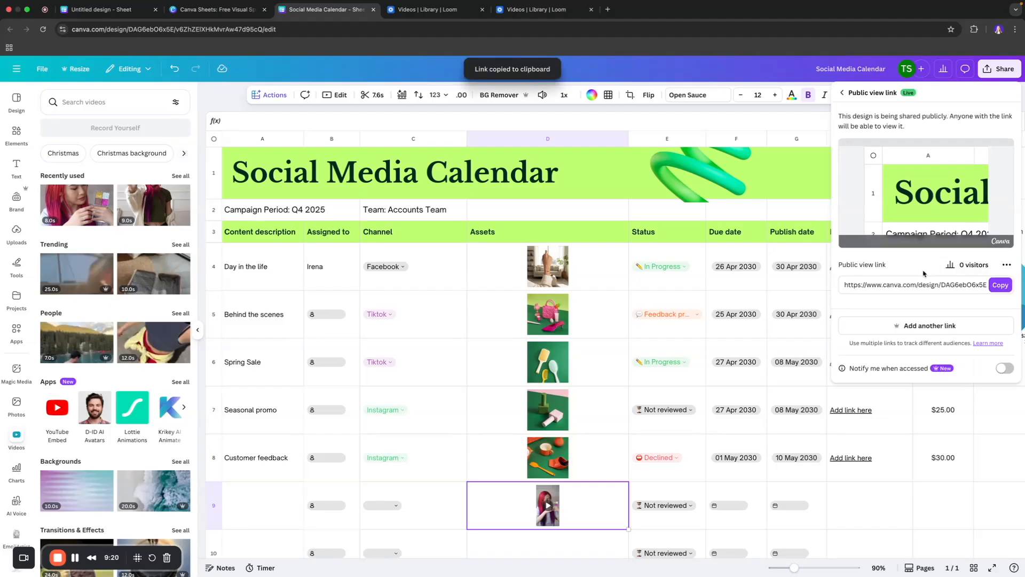
- Add a comment 'review it' to the Channel header cell, mentioning a collaborator
left_click(573, 214)
left_click(432, 240)
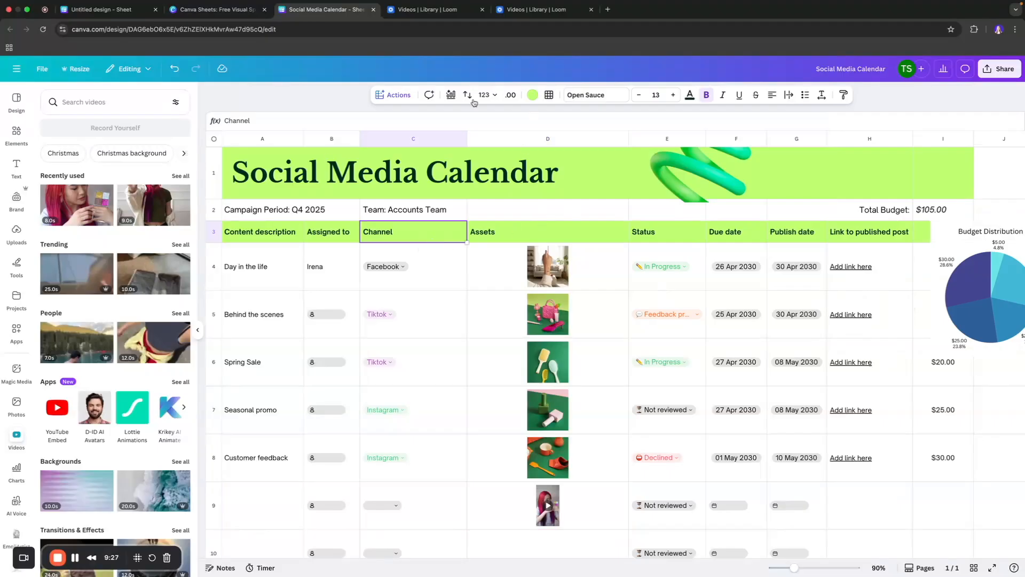
left_click(429, 95)
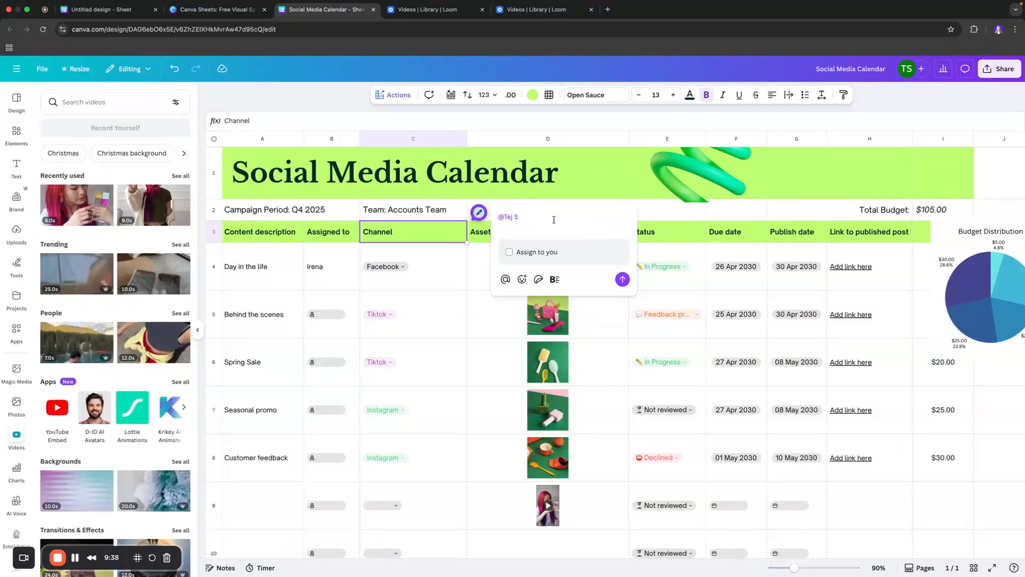
type("review it")
left_click(621, 279)
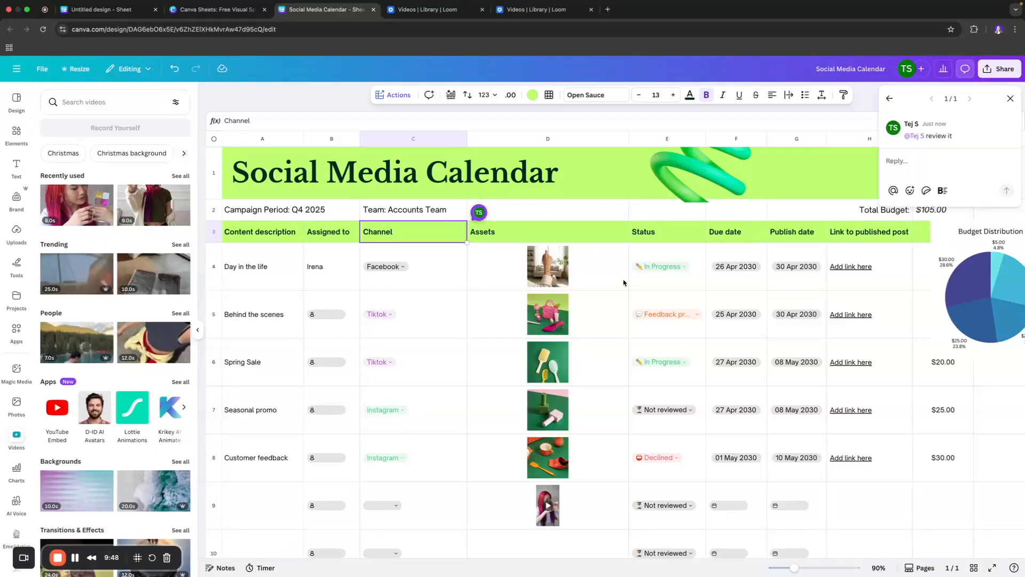
- Download the sheet as a CSV file and close it after it opens in Numbers
left_click(1010, 99)
left_click(1000, 68)
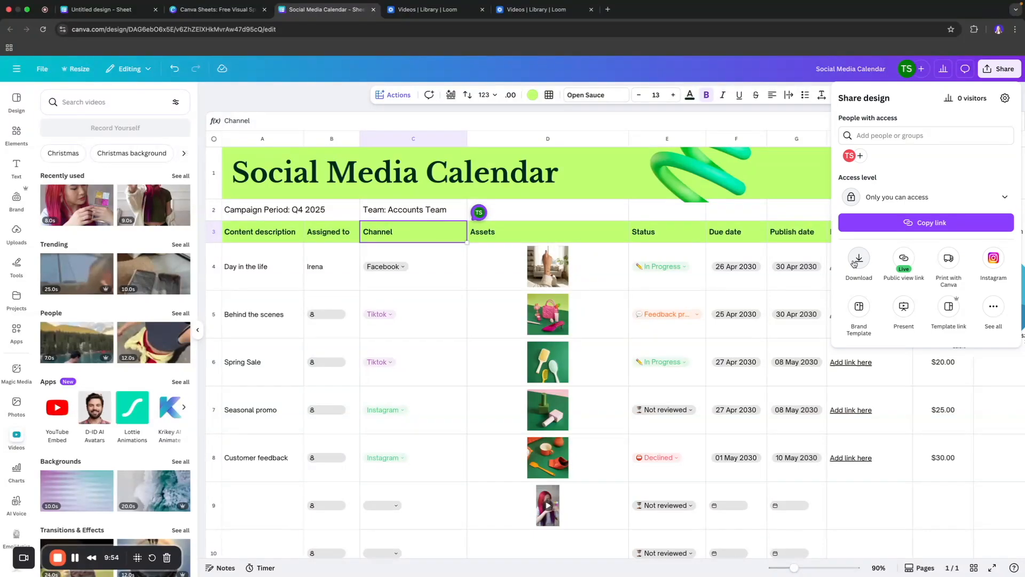
left_click(855, 263)
left_click(869, 134)
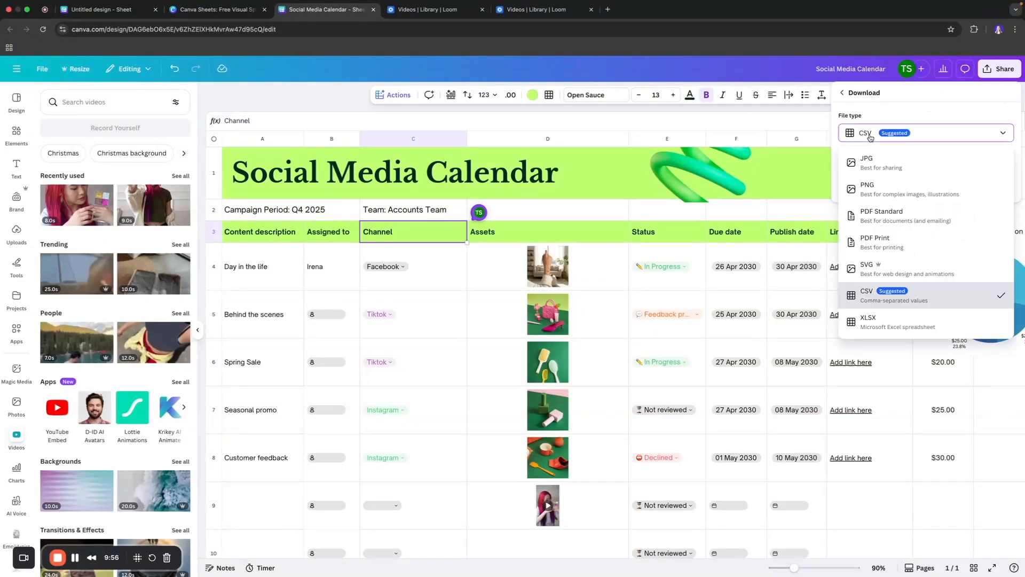
left_click(869, 137)
left_click(913, 188)
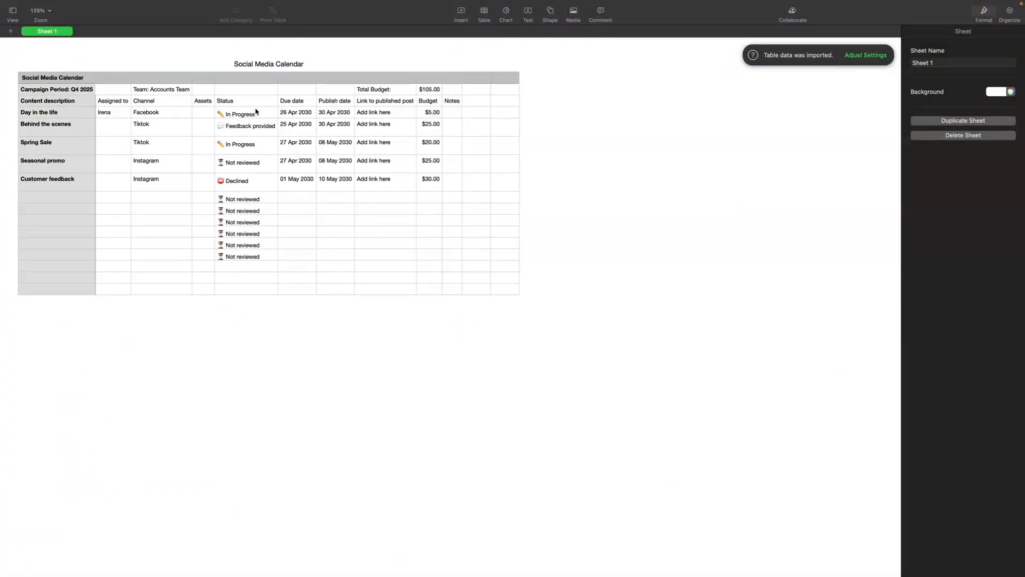
mouse_move(3, 3)
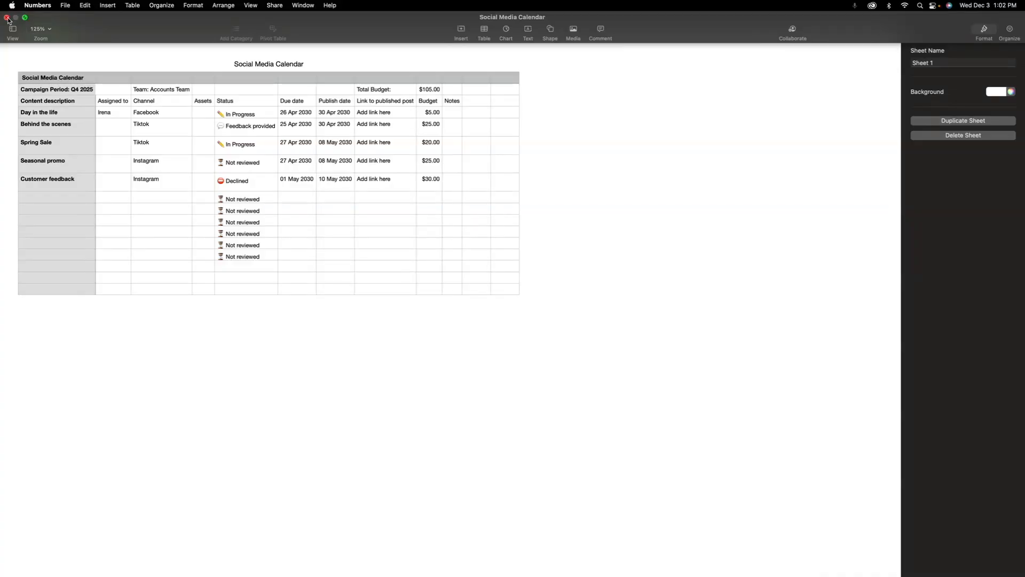
left_click(8, 19)
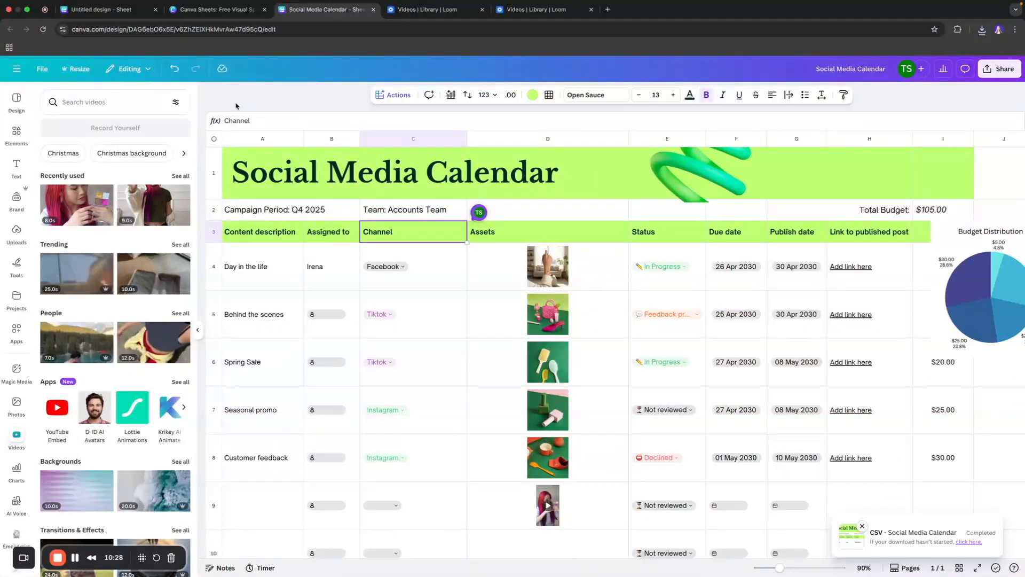
scroll(262, 115, "down", 1)
scroll(262, 115, "up", 1)
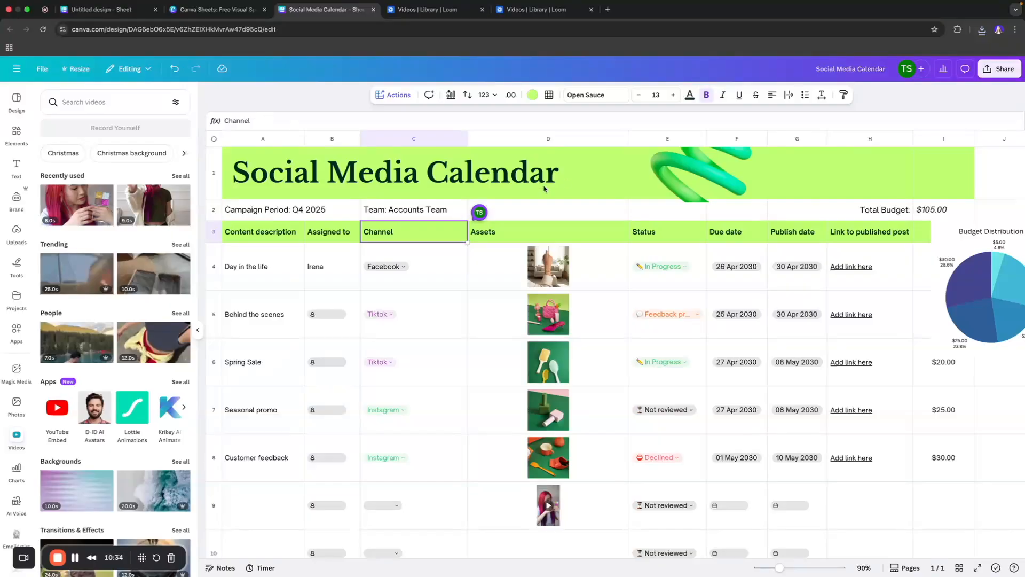
left_click(535, 206)
scroll(487, 209, "down", 3)
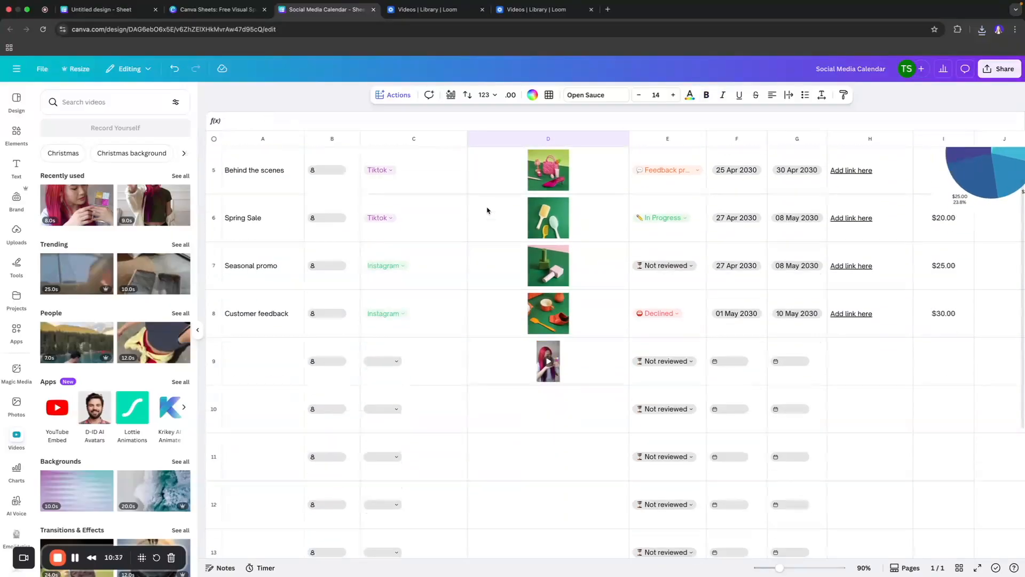
scroll(487, 210, "up", 3)
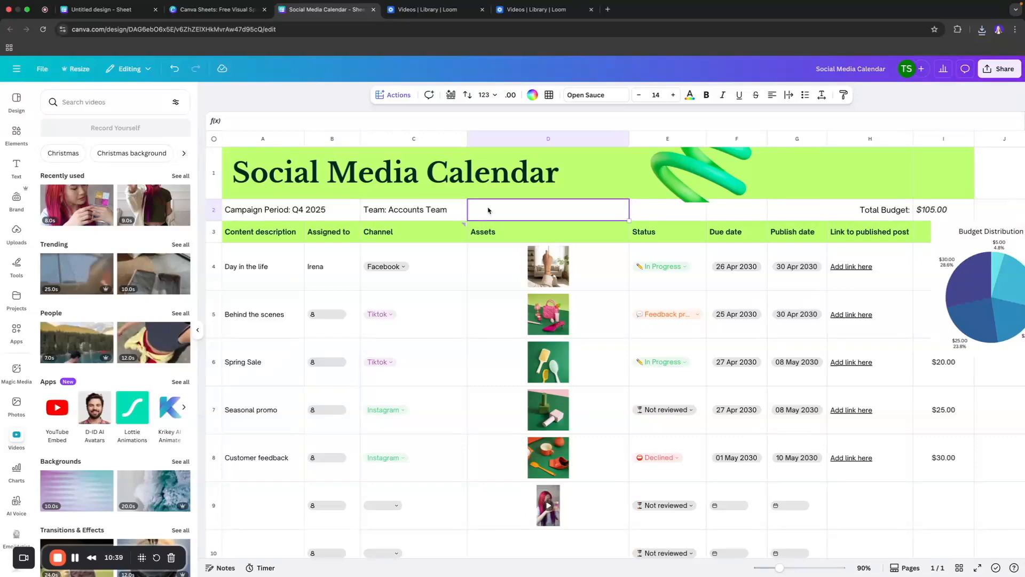